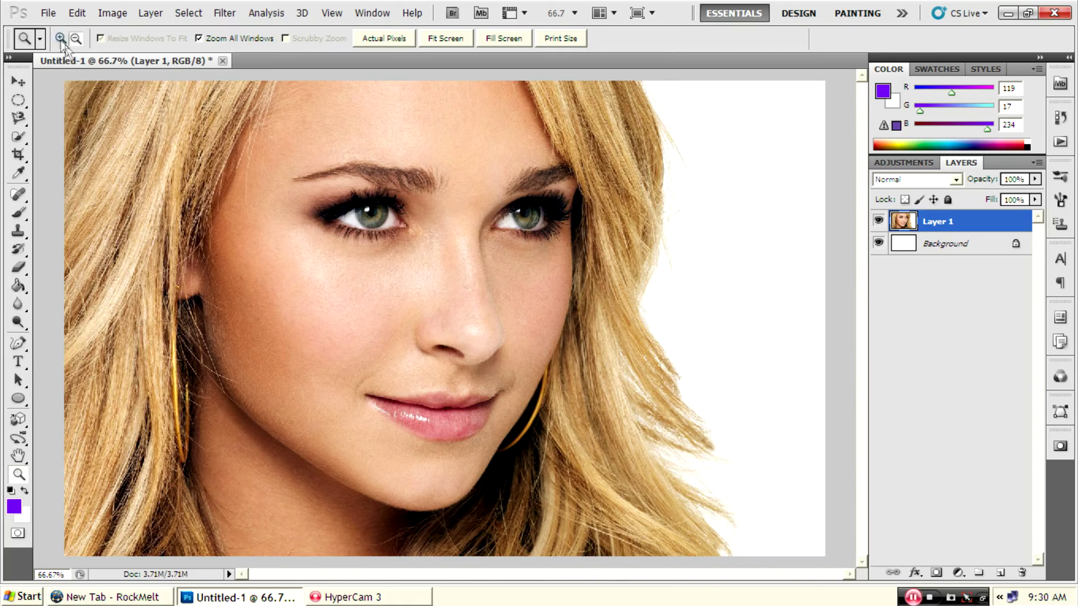
Step: Zoom to 200% on the left eye and add an empty Layer 2 above the portrait
click(445, 244)
click(495, 305)
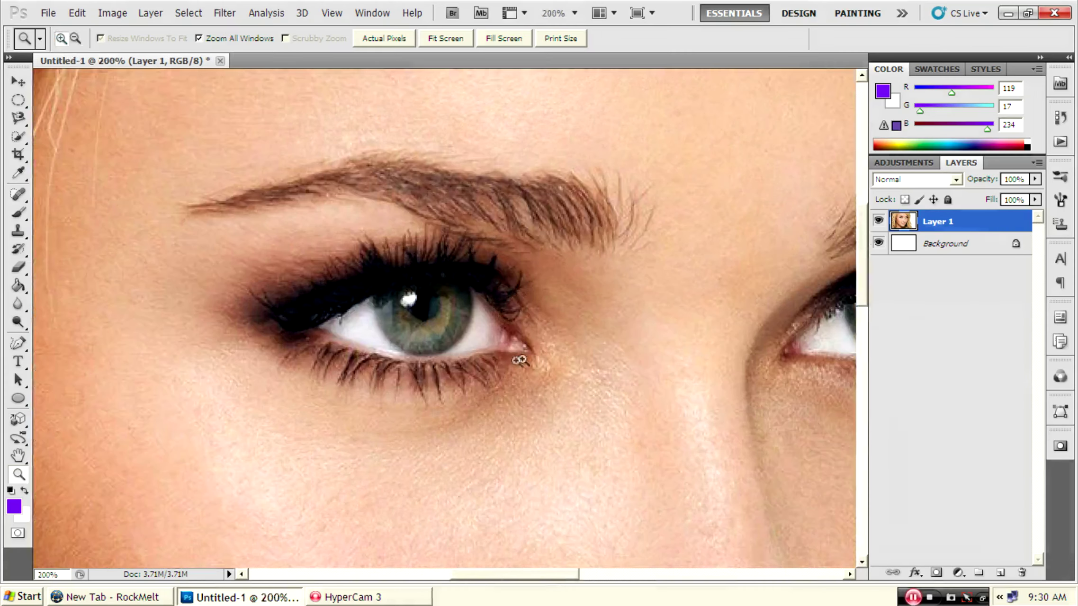
click(1003, 573)
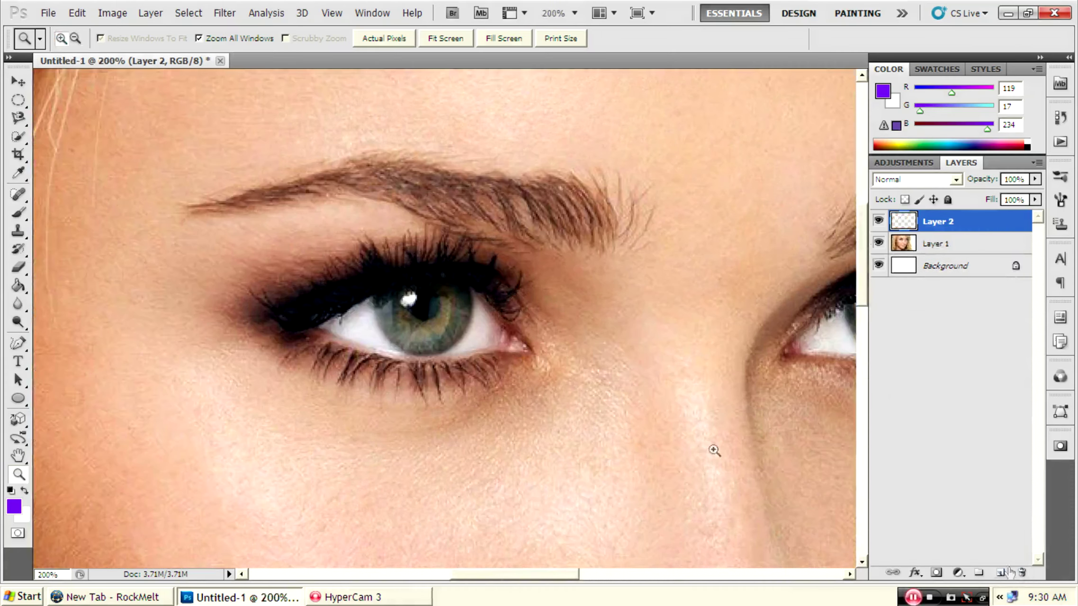
Step: Select the Brush tool and set the foreground colour to violet purple (R101 G20 B234)
click(20, 215)
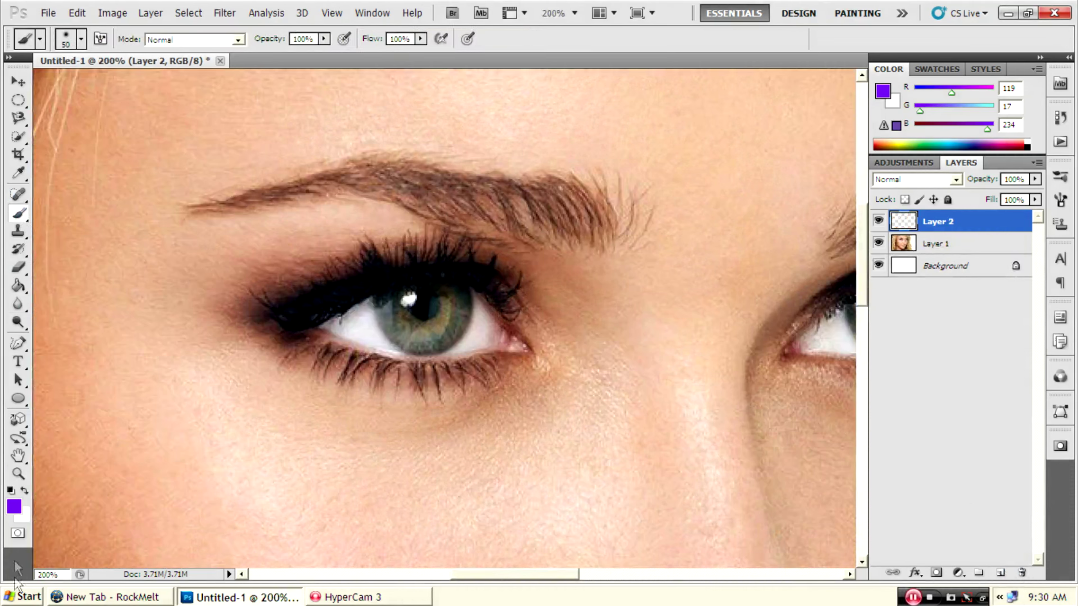
click(14, 506)
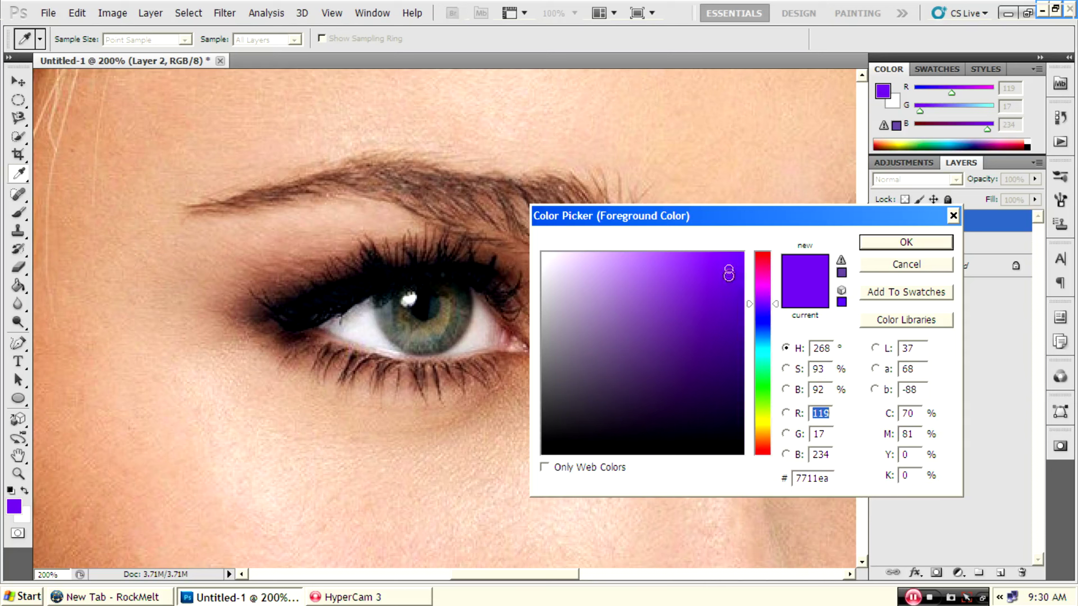
drag(728, 269, 726, 269)
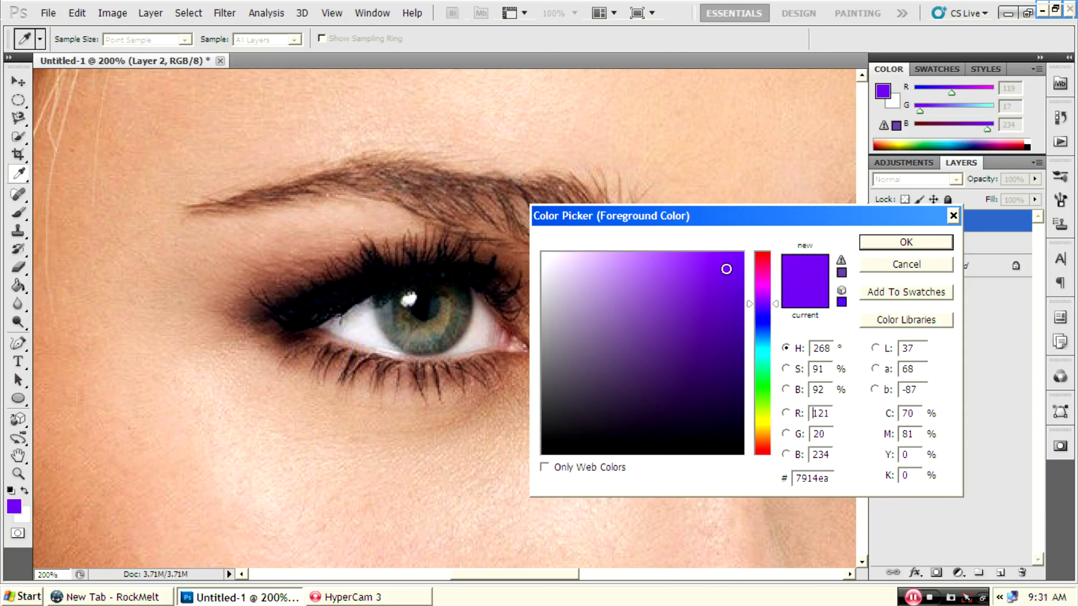
click(776, 307)
click(898, 243)
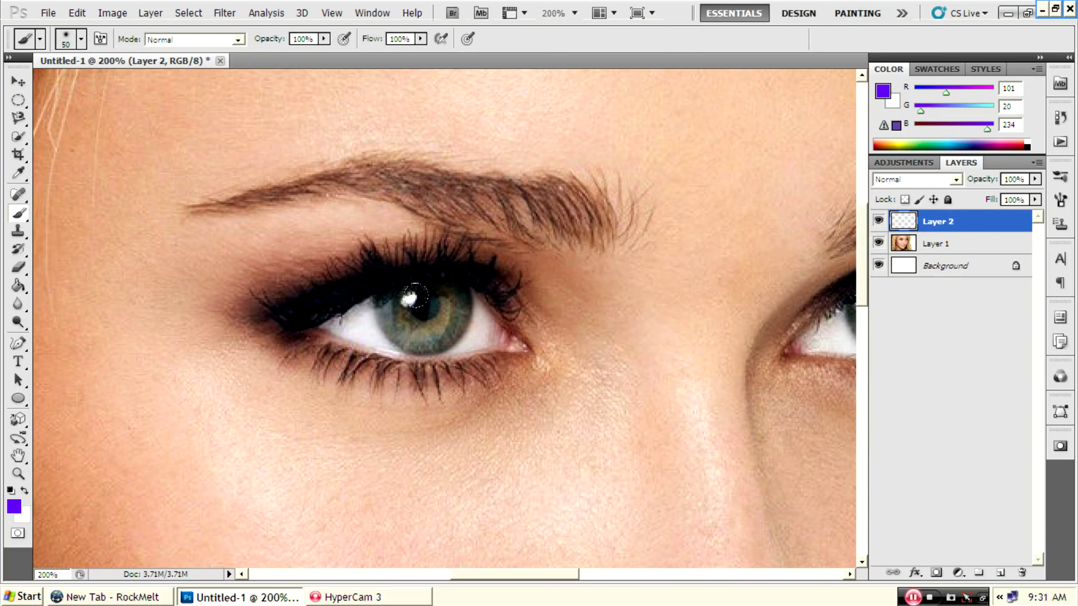
Step: Brush purple over the left and right irises on Layer 2
drag(406, 298, 381, 327)
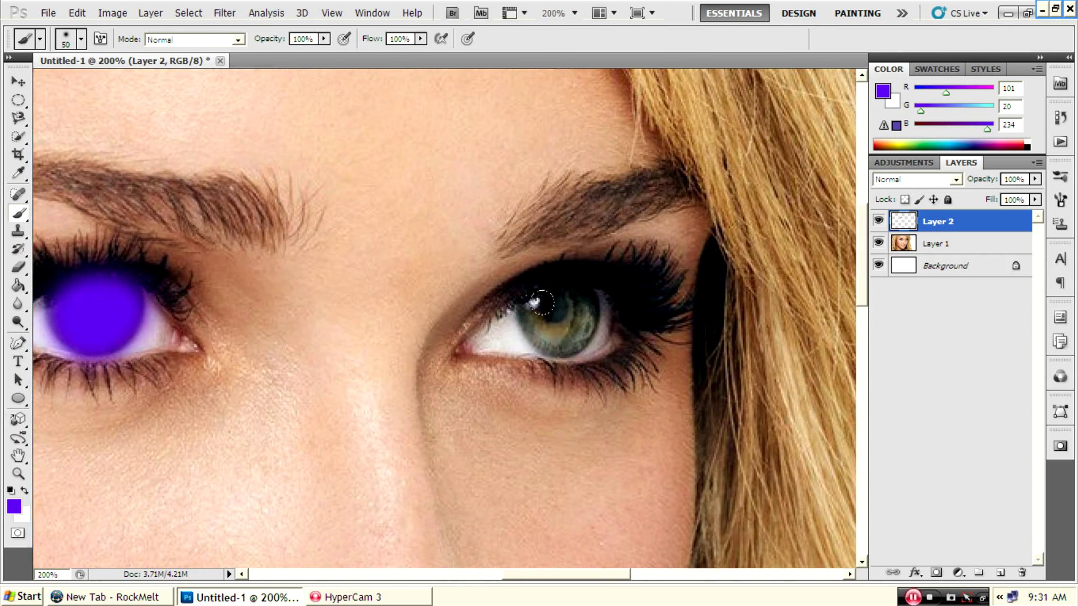
mouse_move(549, 315)
mouse_down()
mouse_move(531, 297)
mouse_move(570, 333)
mouse_up()
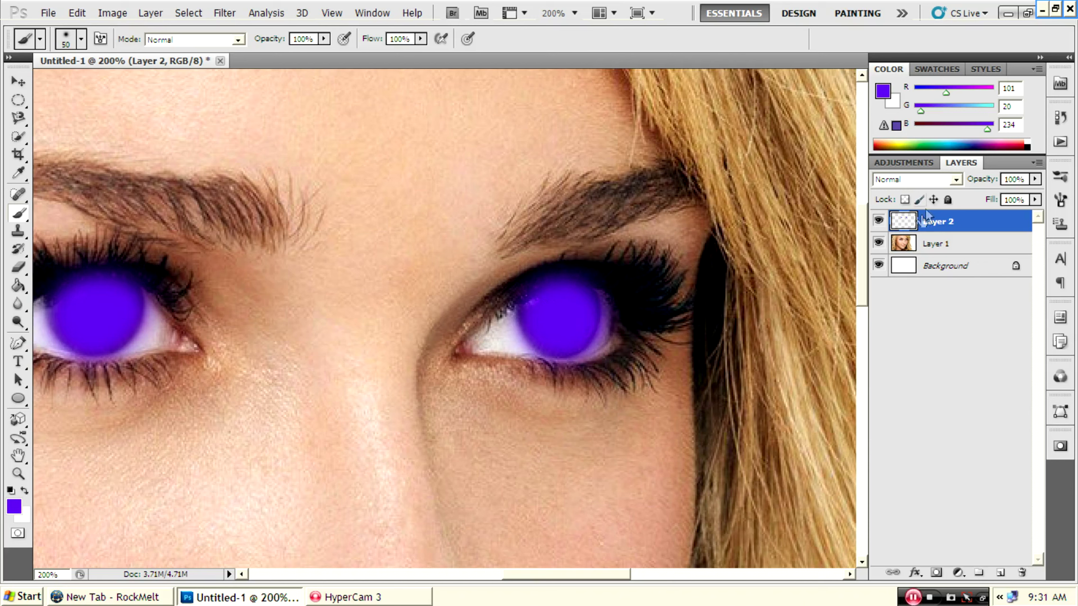
click(914, 179)
Step: Set Layer 2's blend mode to Color and zoom in to inspect the eye area
click(875, 573)
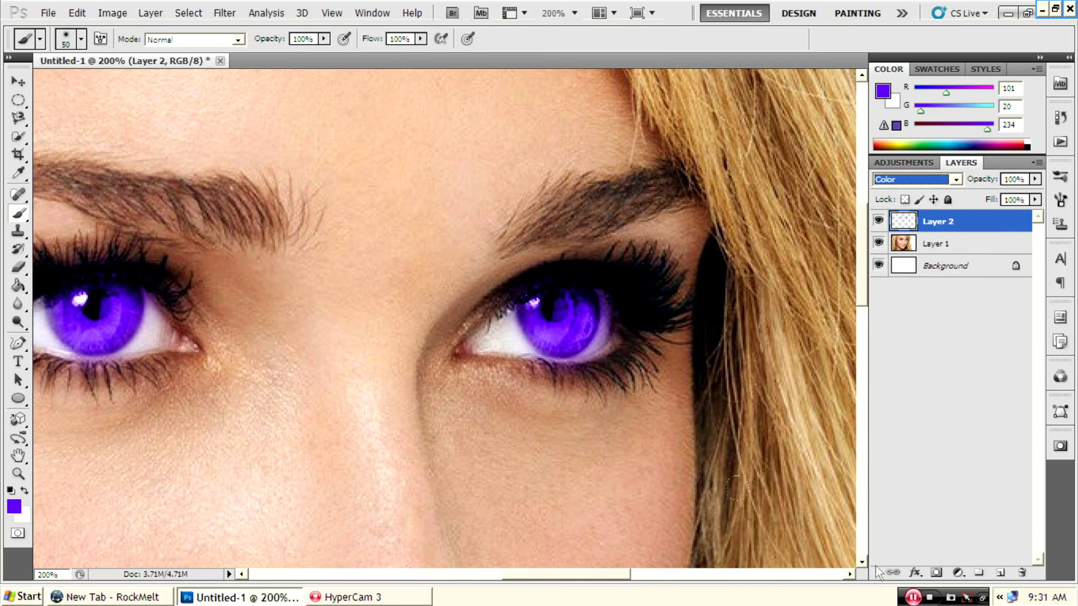
drag(561, 575, 524, 575)
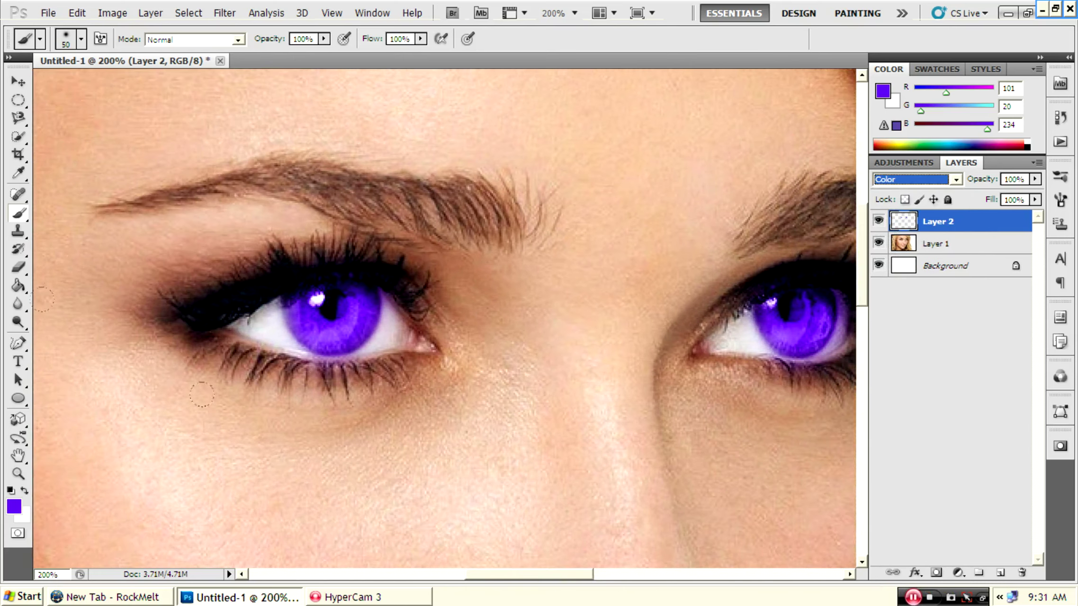
click(18, 474)
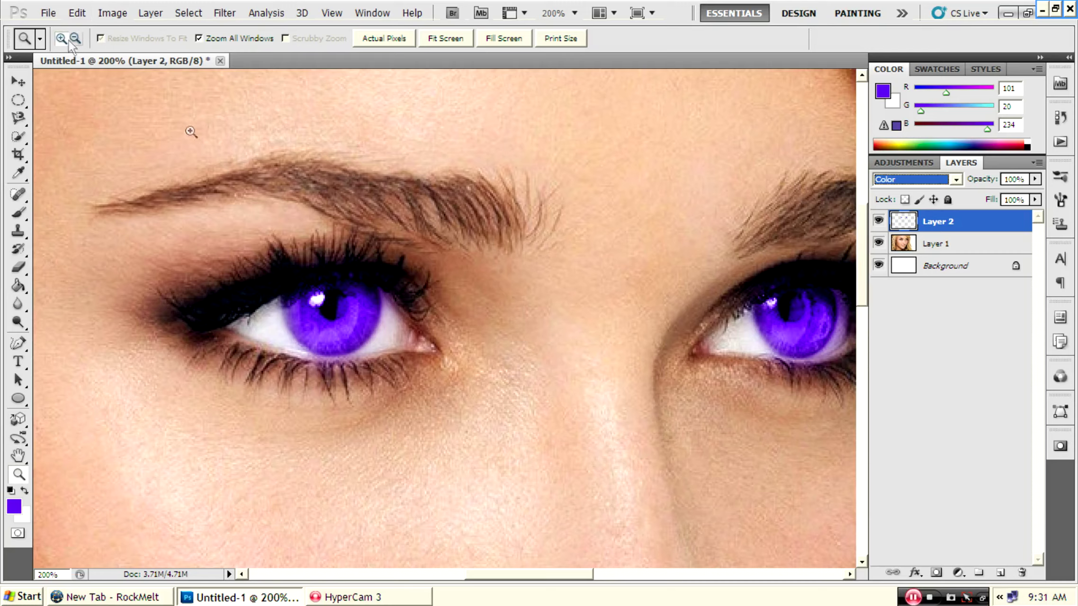
drag(237, 234, 317, 289)
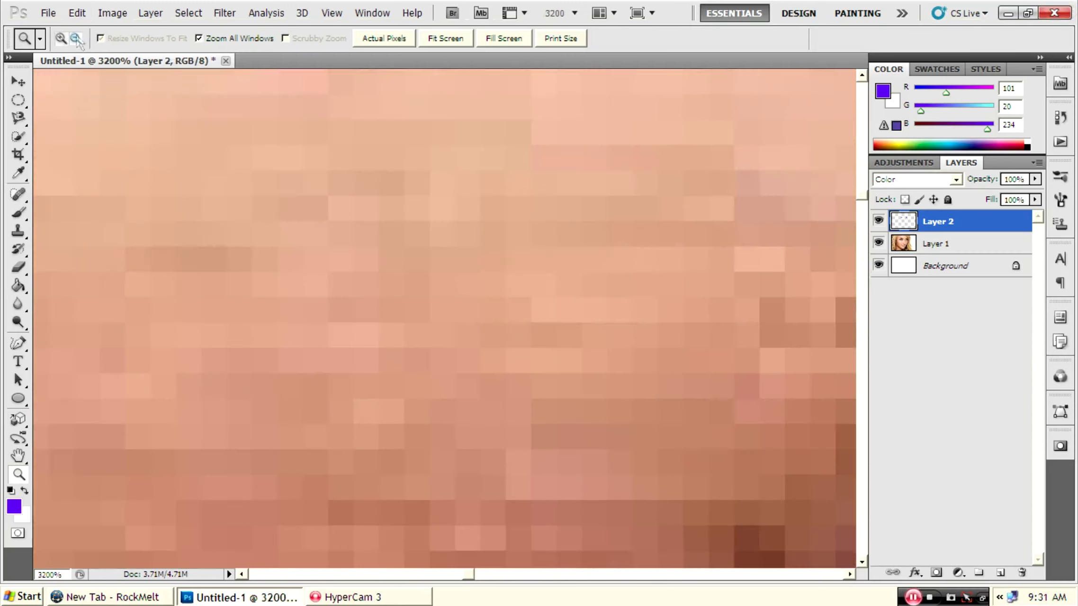
alt+click(391, 341)
alt+click(356, 270)
alt+click(264, 164)
alt+click(697, 294)
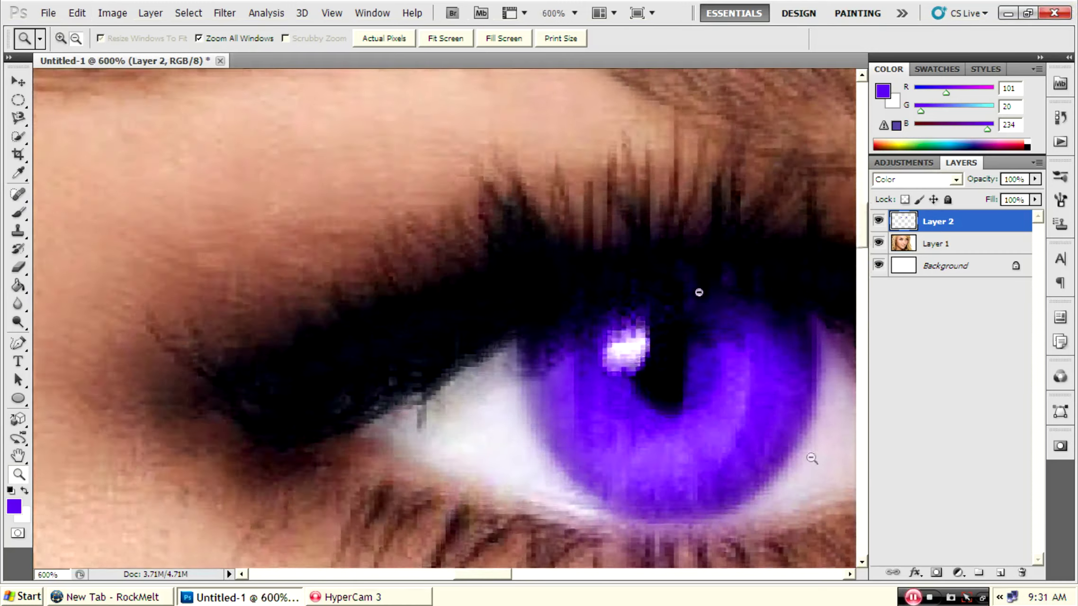
drag(492, 574, 504, 575)
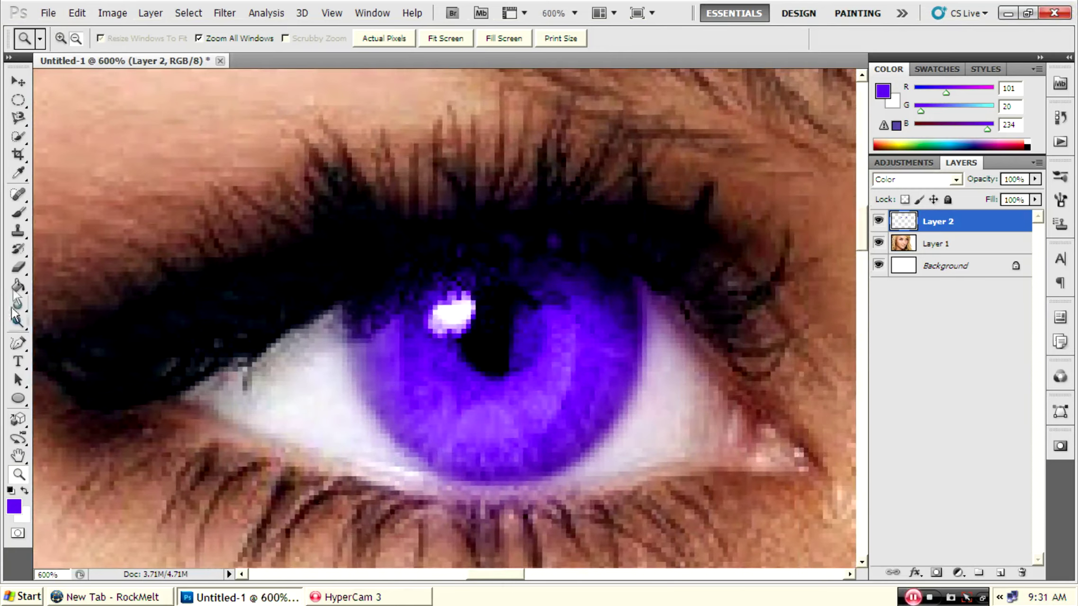
Step: Use a smaller Eraser to clean purple overspill around the irises, then zoom out
click(19, 268)
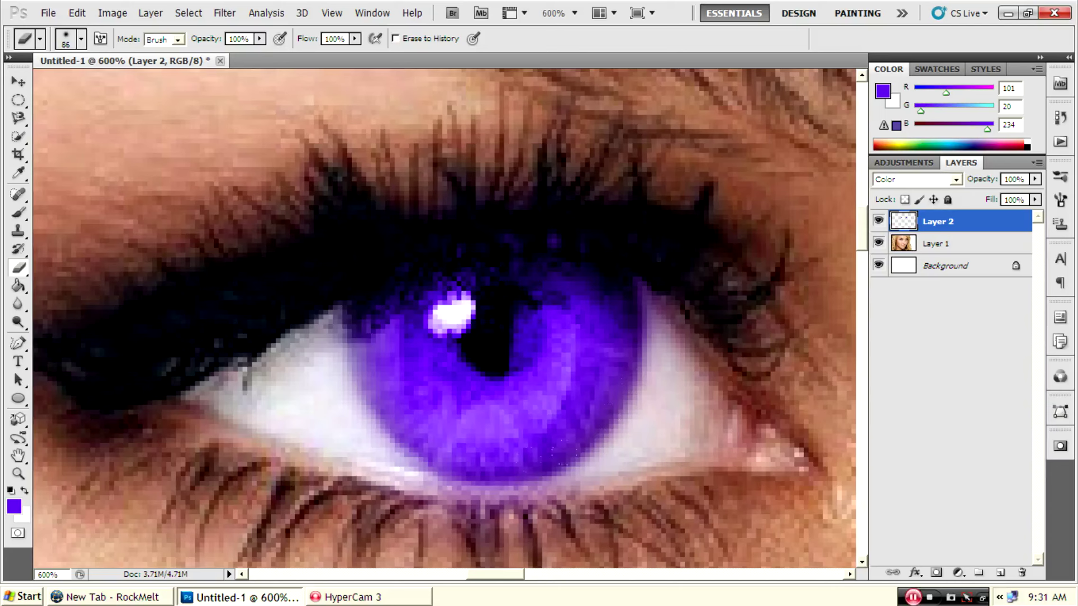
scroll(444, 319, down, 3)
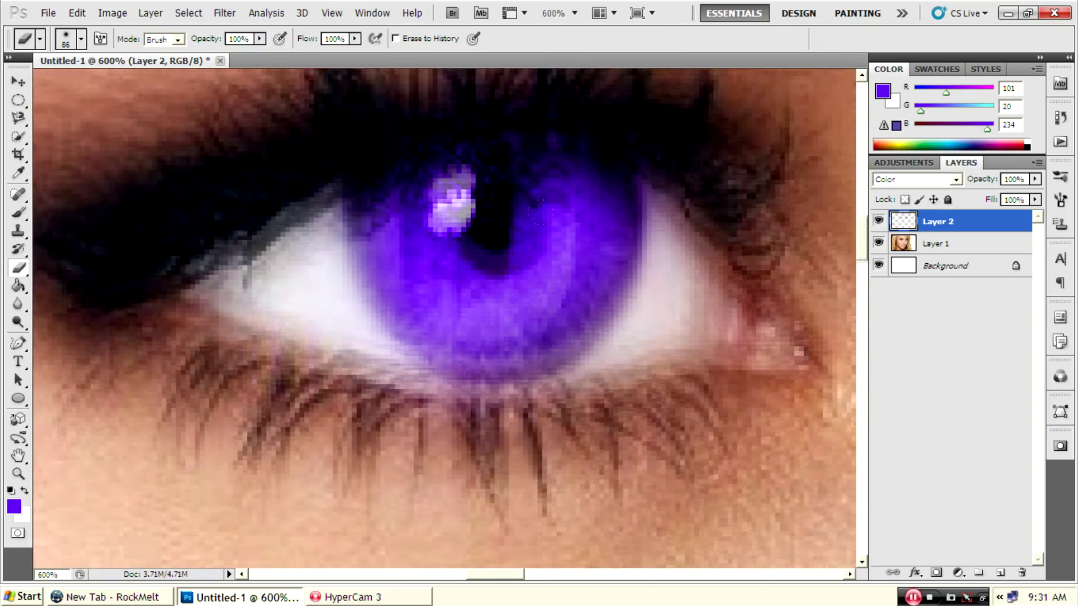
scroll(445, 318, up, 1)
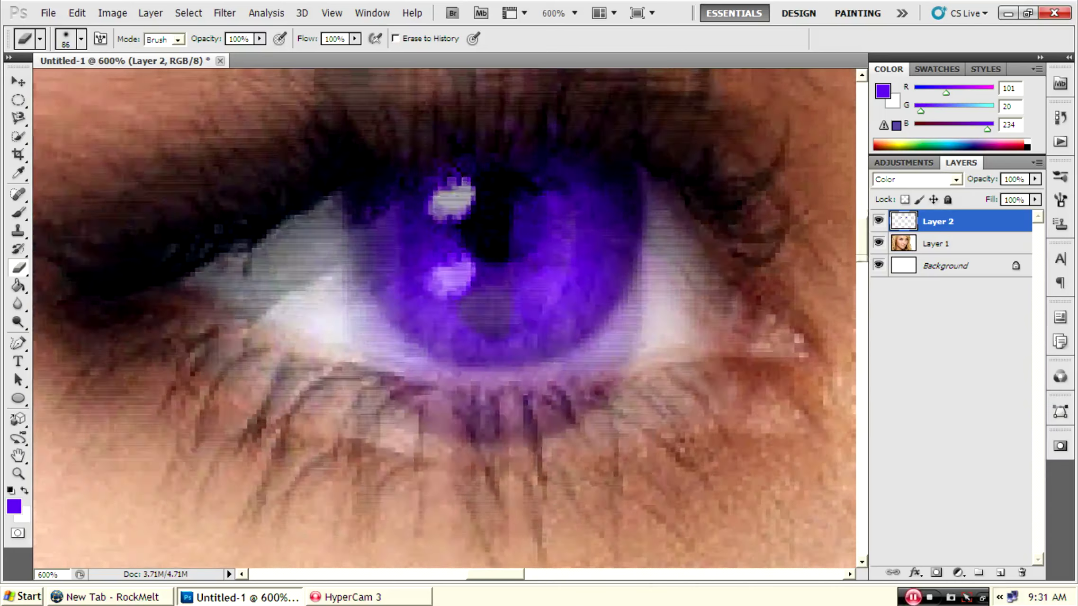
scroll(445, 318, up, 3)
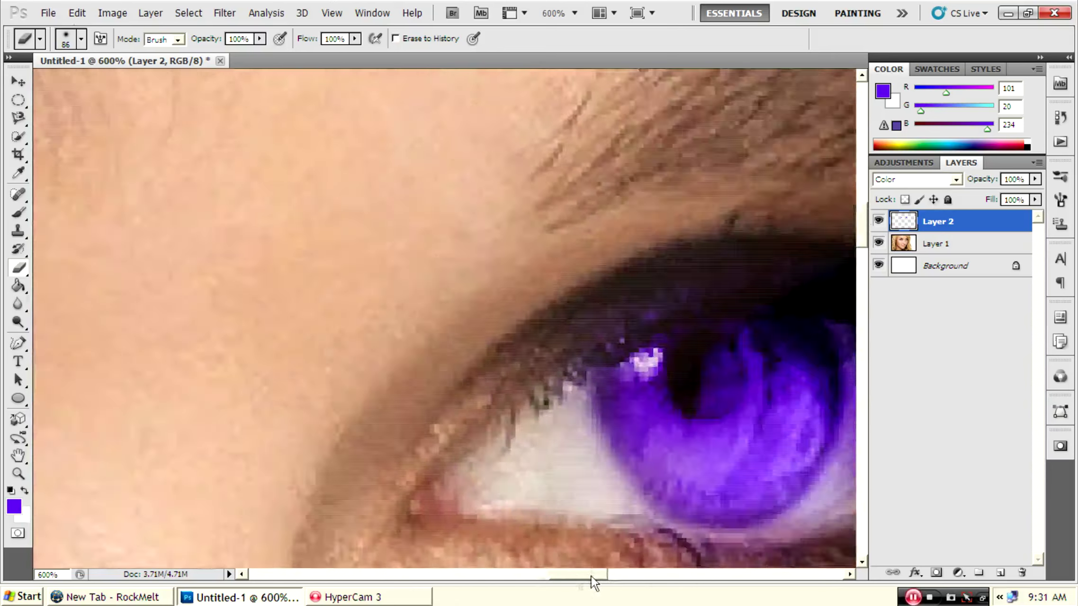
drag(507, 576, 606, 574)
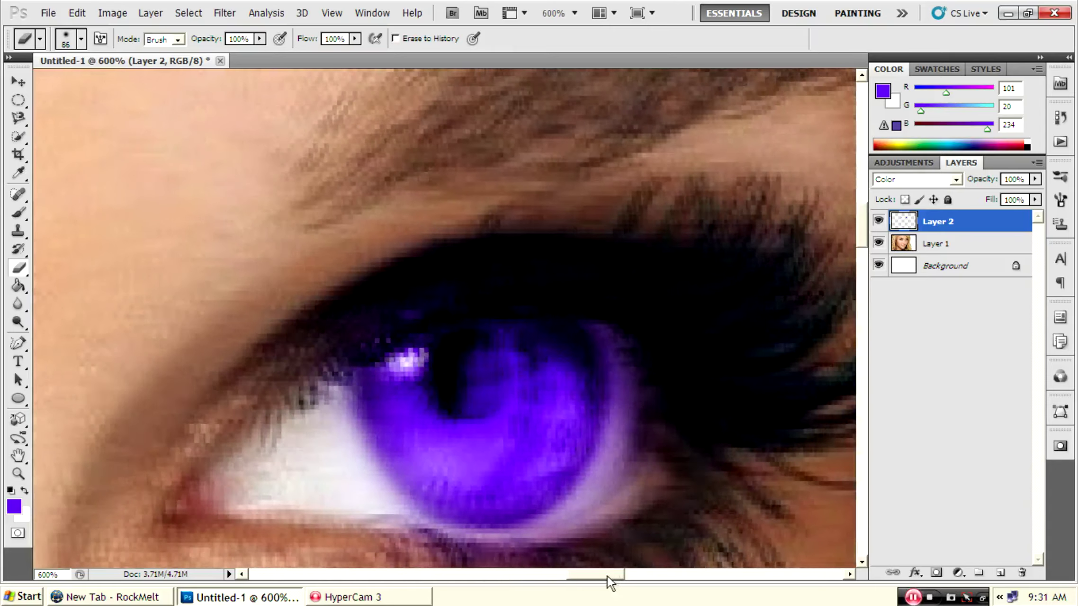
scroll(445, 318, down, 3)
click(82, 39)
drag(92, 88, 72, 88)
key(Return)
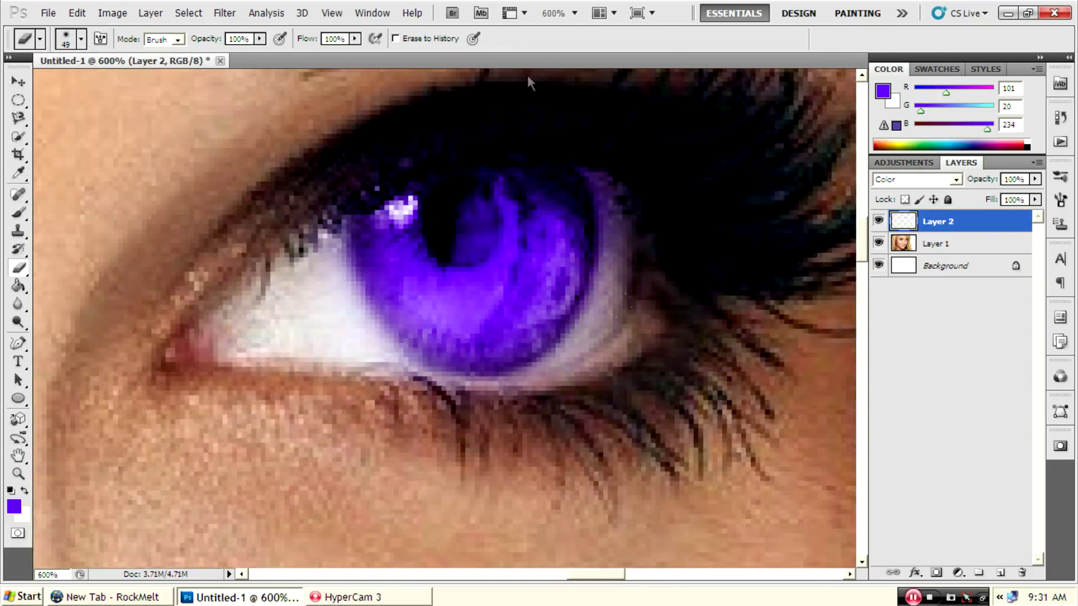
click(18, 473)
alt+click(335, 315)
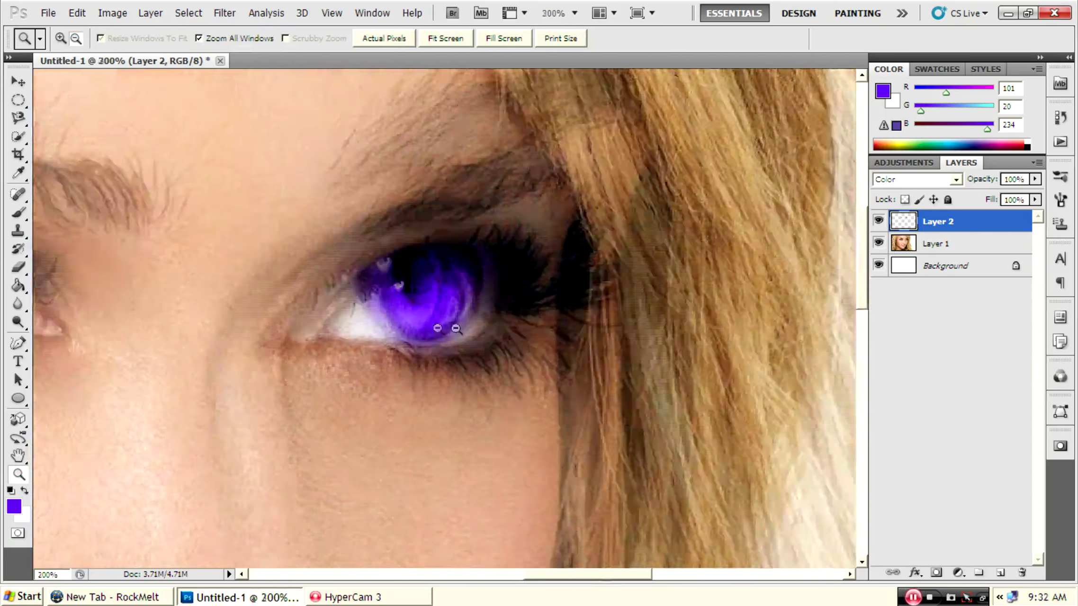
Step: Zoom out to the full face, add an empty Layer 3, and zoom in on the lips
alt+click(446, 325)
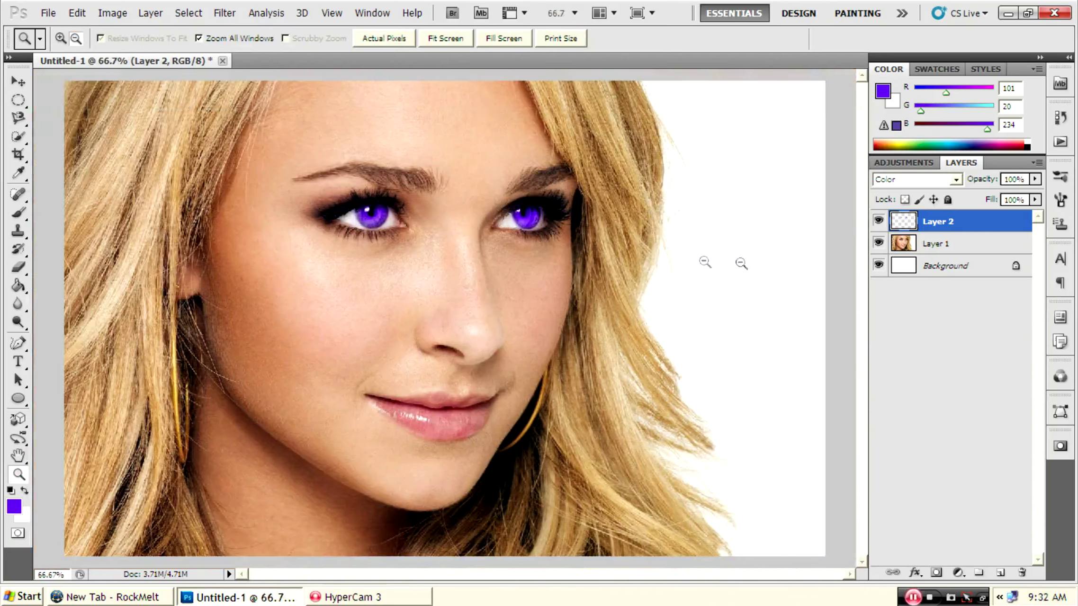
click(999, 573)
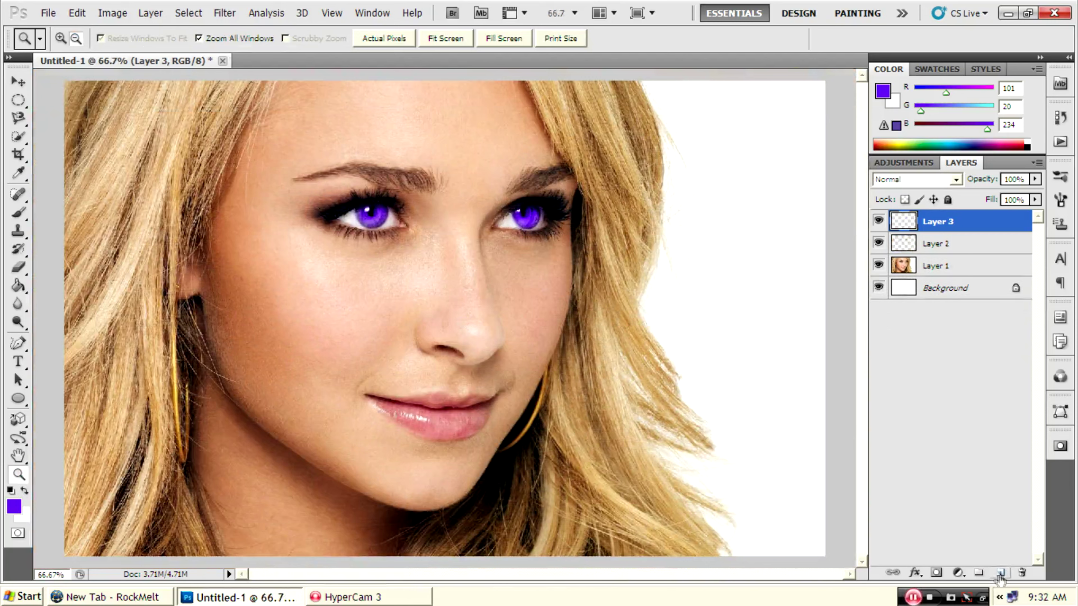
click(61, 39)
drag(323, 351, 578, 490)
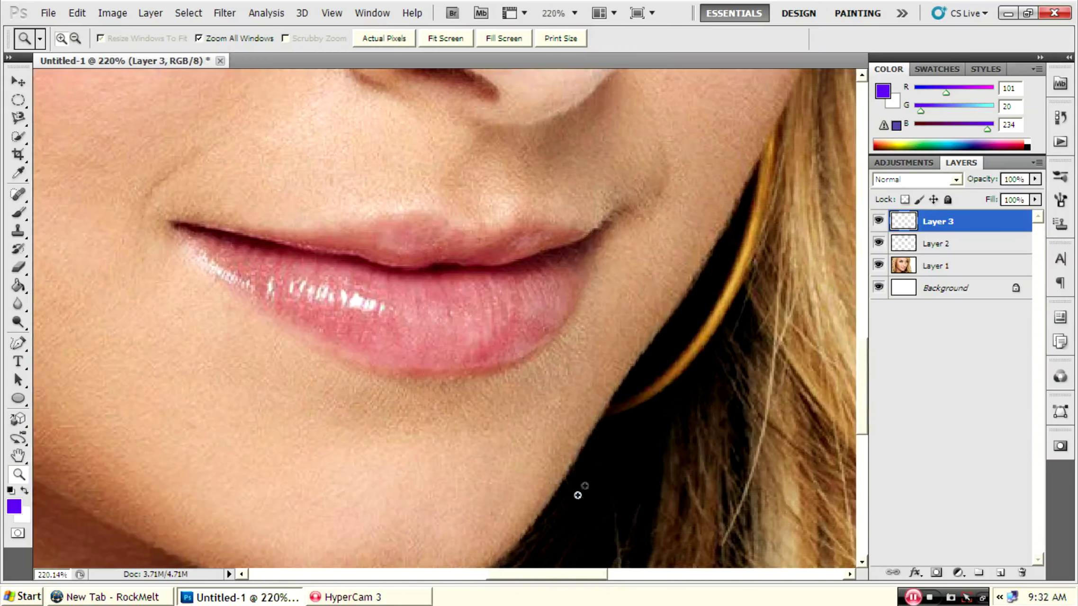
scroll(198, 436, up, 1)
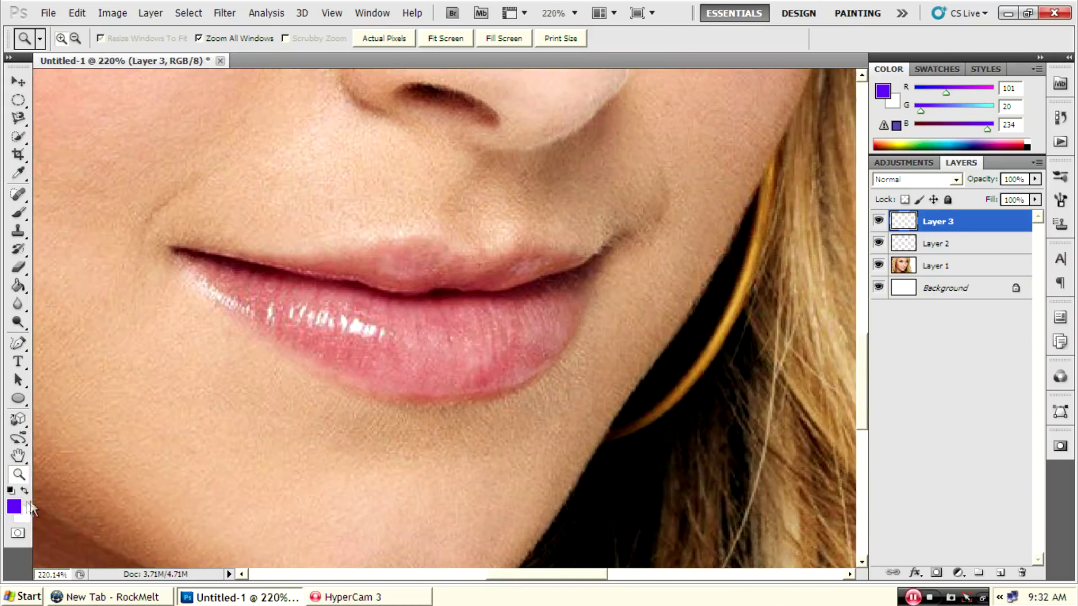
click(16, 506)
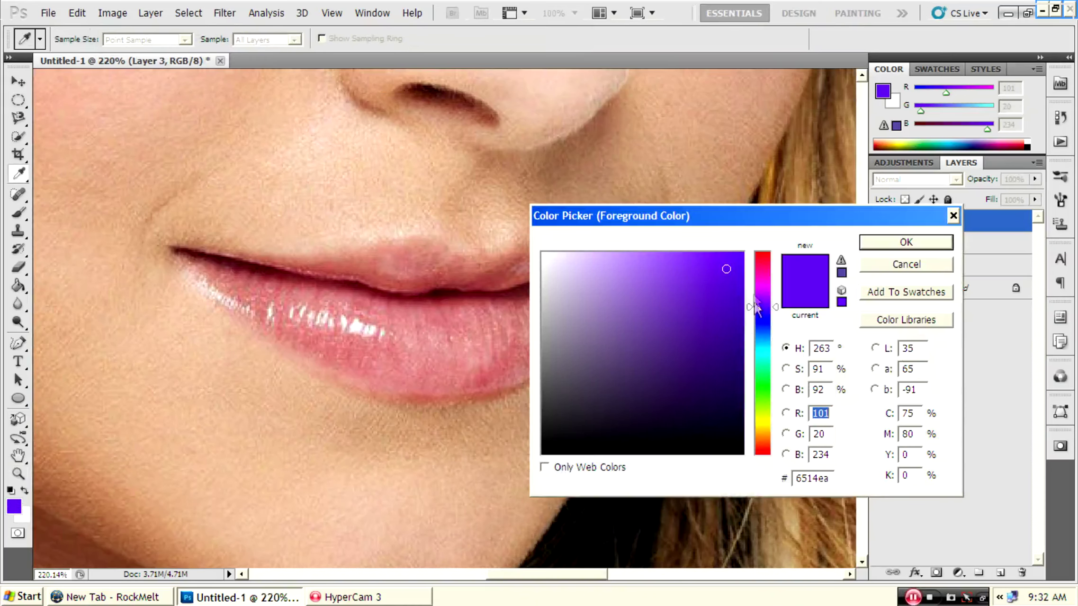
Step: Set the foreground colour to coral red (R244 G63 B76)
click(759, 255)
click(707, 263)
drag(708, 263, 692, 261)
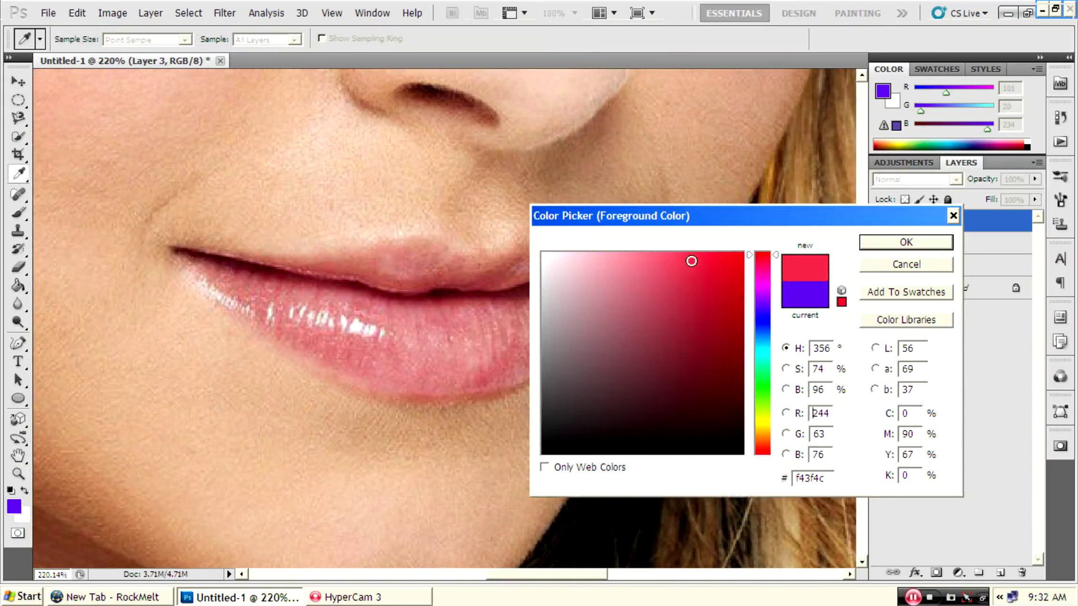
click(925, 245)
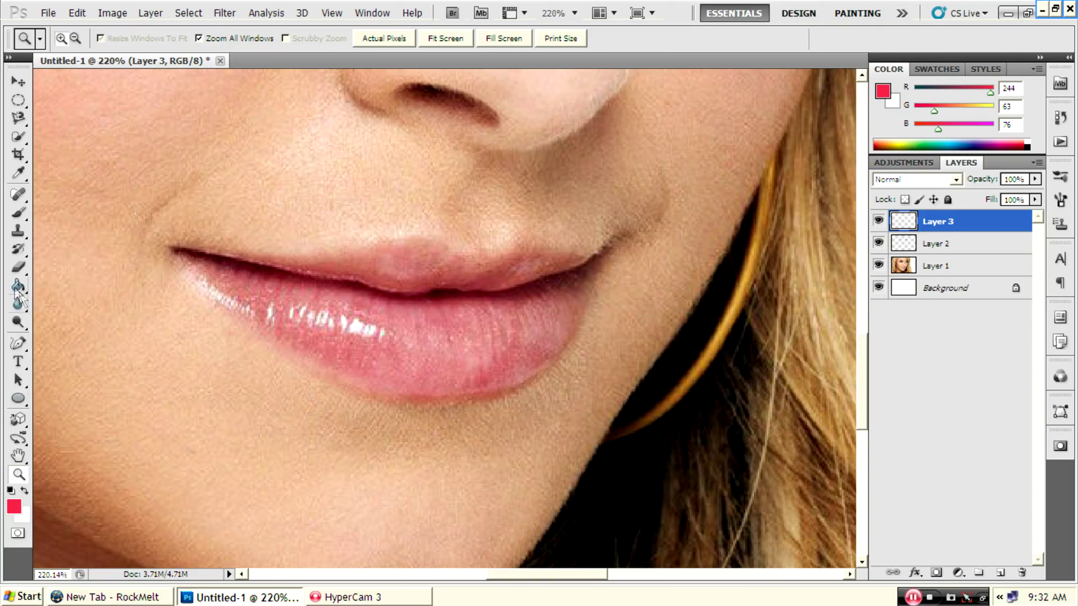
Step: With a 24 px Brush, paint red over the lower and upper lips on Layer 3
click(18, 213)
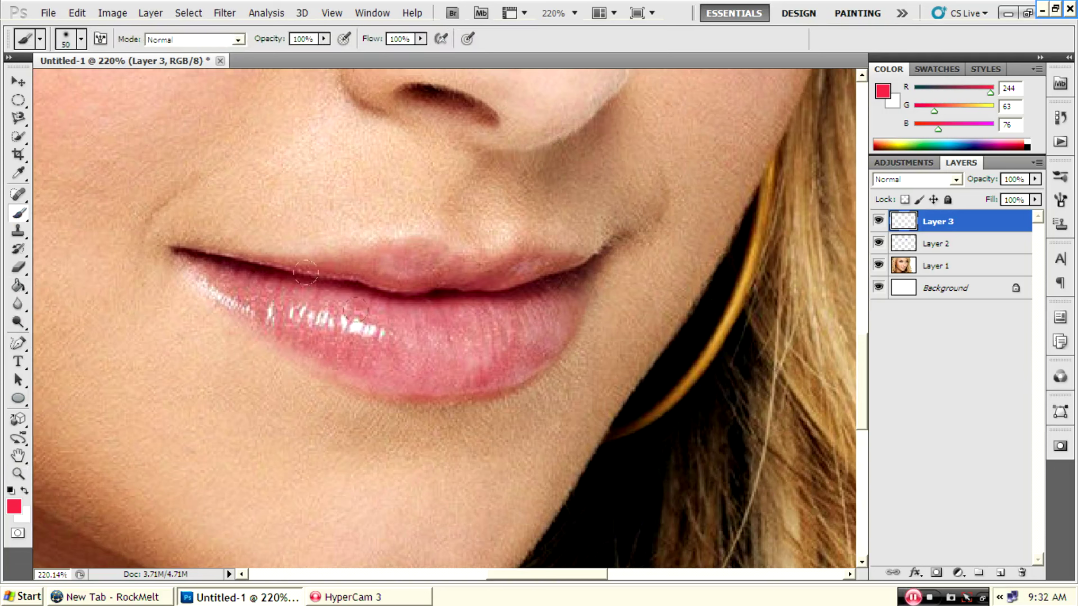
mouse_move(338, 298)
mouse_down()
mouse_move(438, 305)
mouse_move(379, 325)
mouse_move(373, 309)
mouse_up()
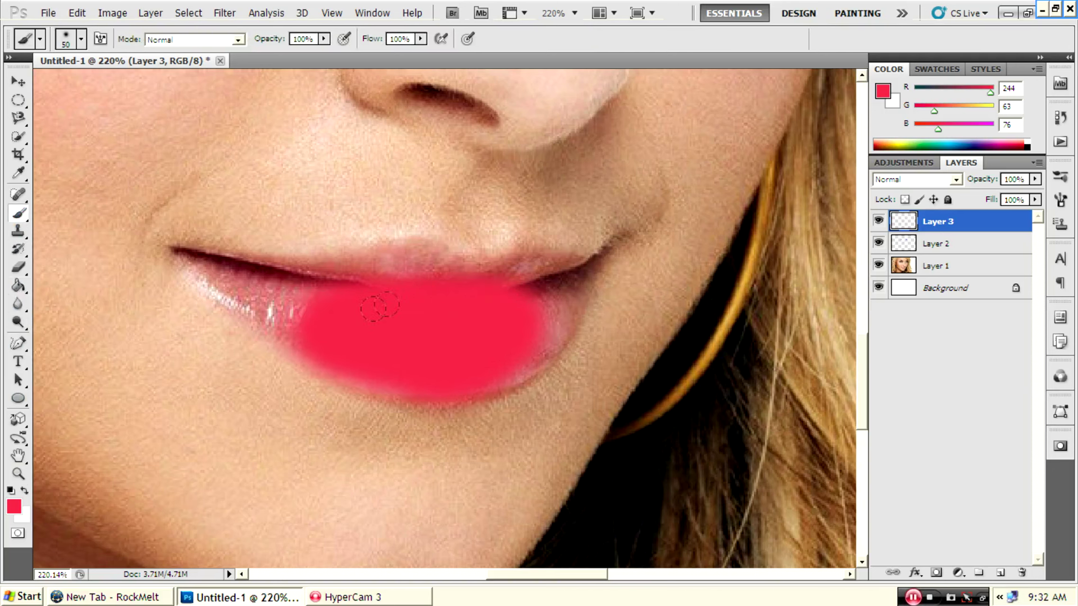
right_click(71, 71)
drag(66, 83, 43, 83)
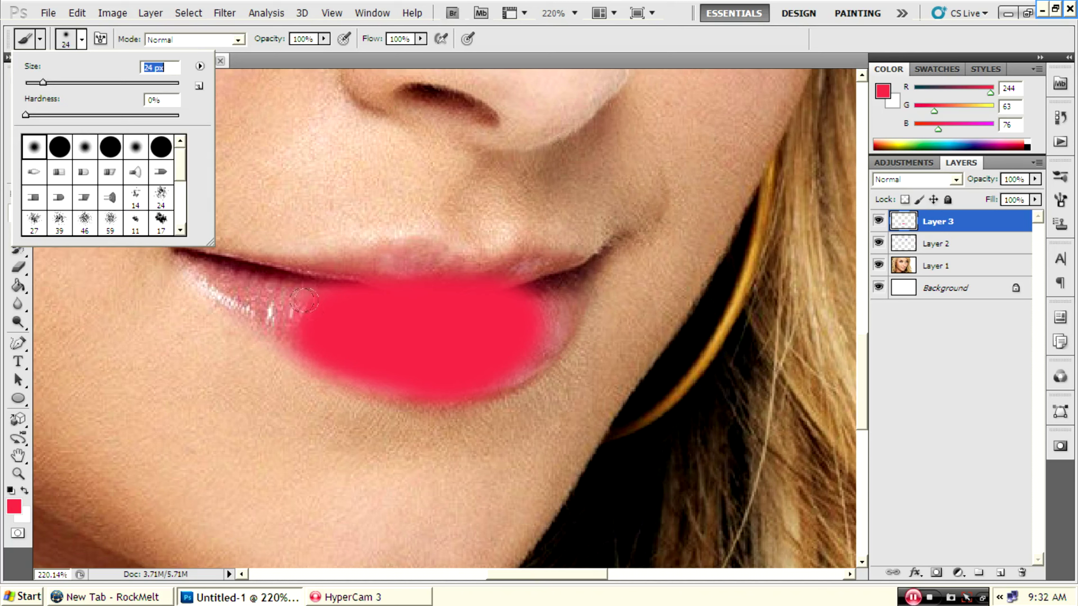
drag(313, 309, 246, 276)
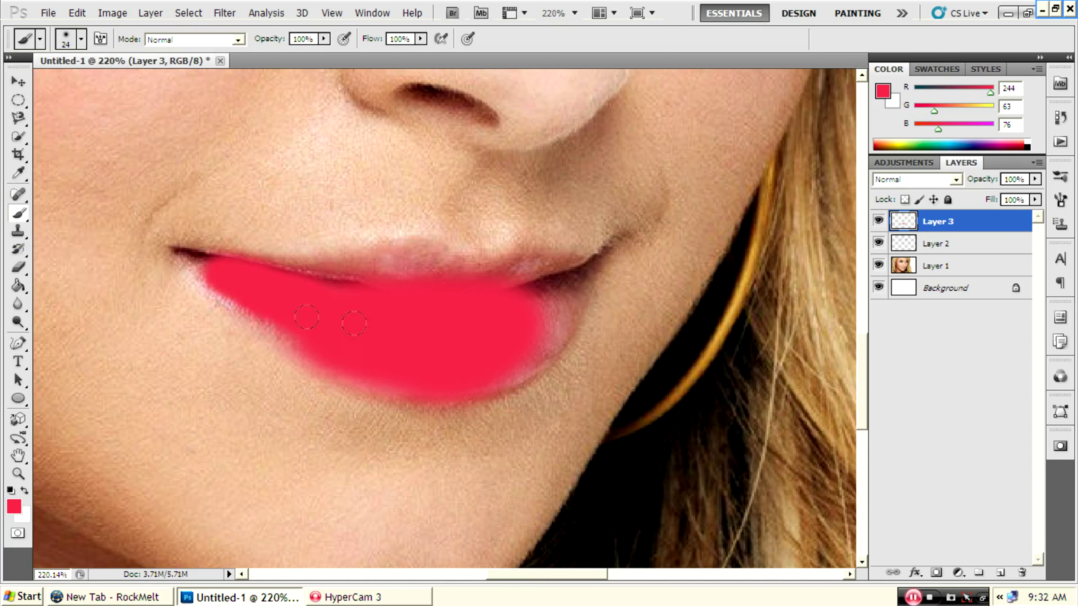
mouse_move(516, 356)
mouse_down()
mouse_move(564, 293)
mouse_move(559, 283)
mouse_up()
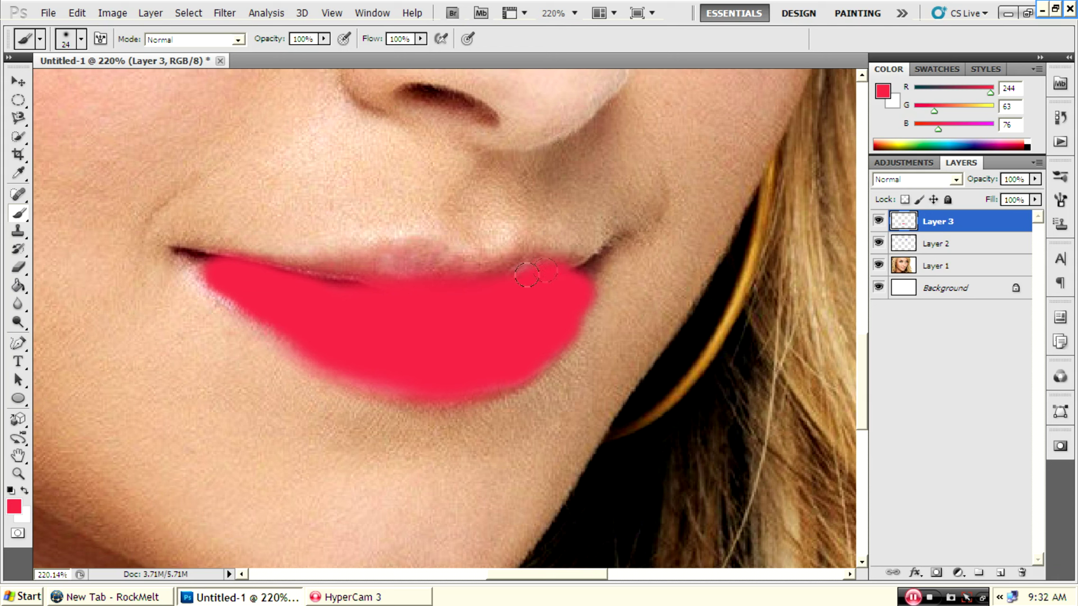
drag(421, 264, 258, 270)
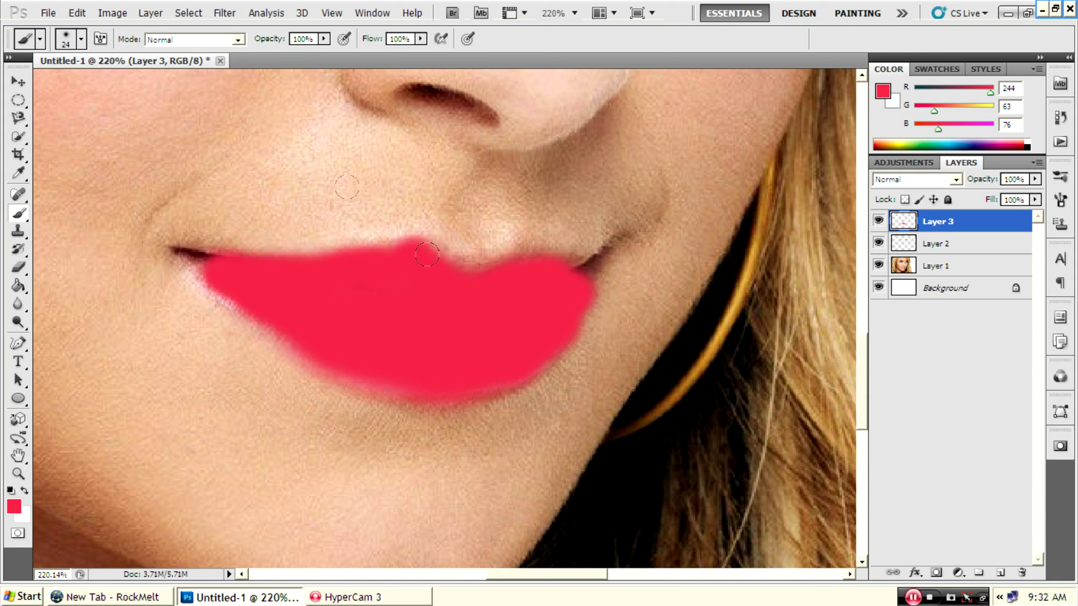
Step: Shrink the brush to 12 px and fill red into both lip corners and edges
click(82, 40)
drag(43, 82, 36, 83)
click(240, 272)
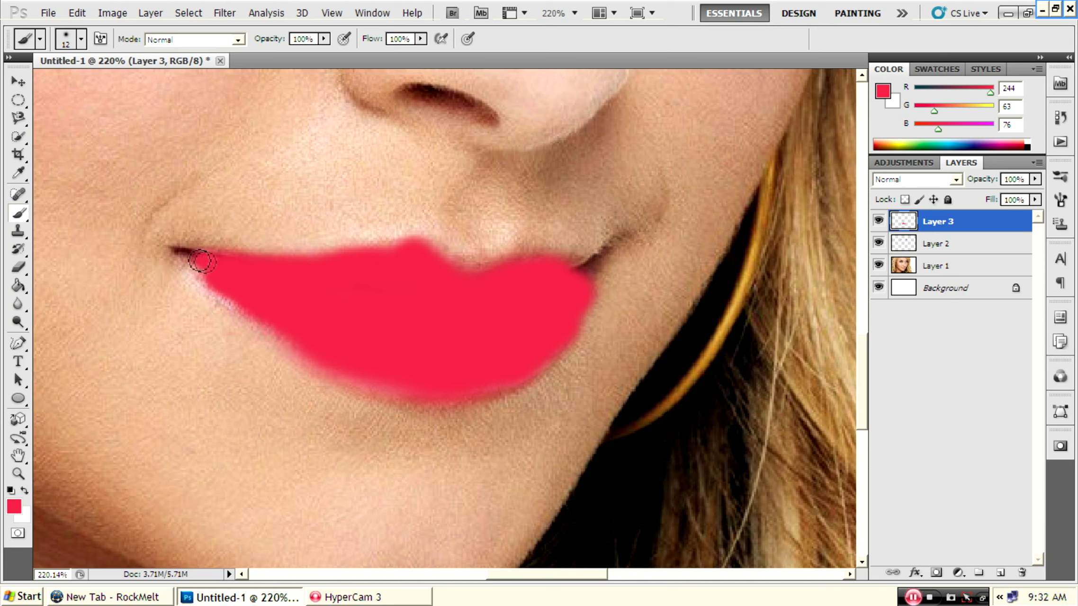
drag(202, 261, 175, 249)
mouse_move(591, 277)
mouse_down()
mouse_move(582, 272)
mouse_move(611, 248)
mouse_up()
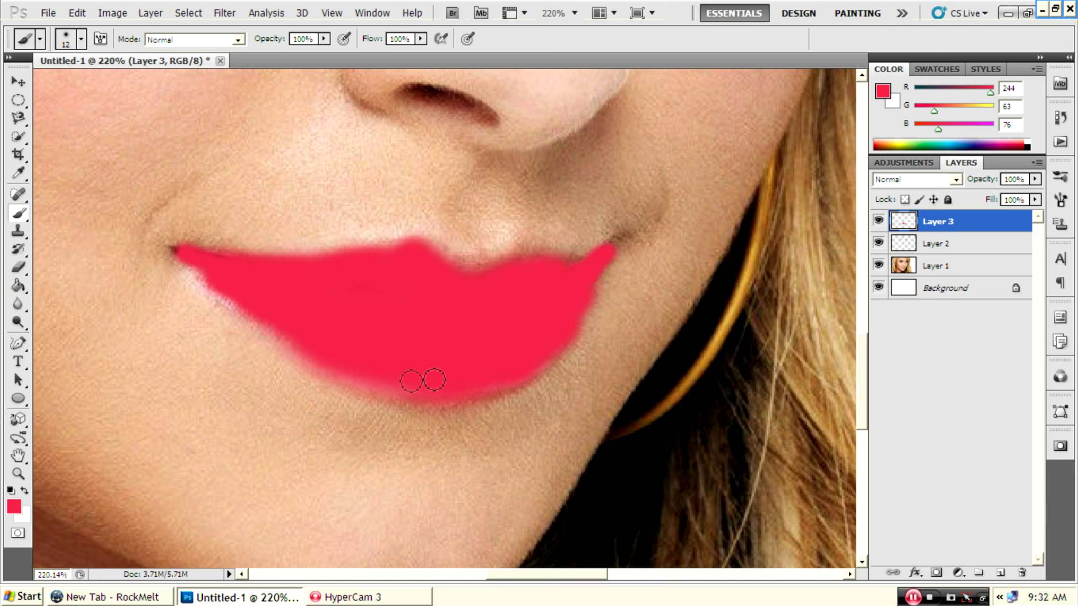
drag(193, 265, 237, 303)
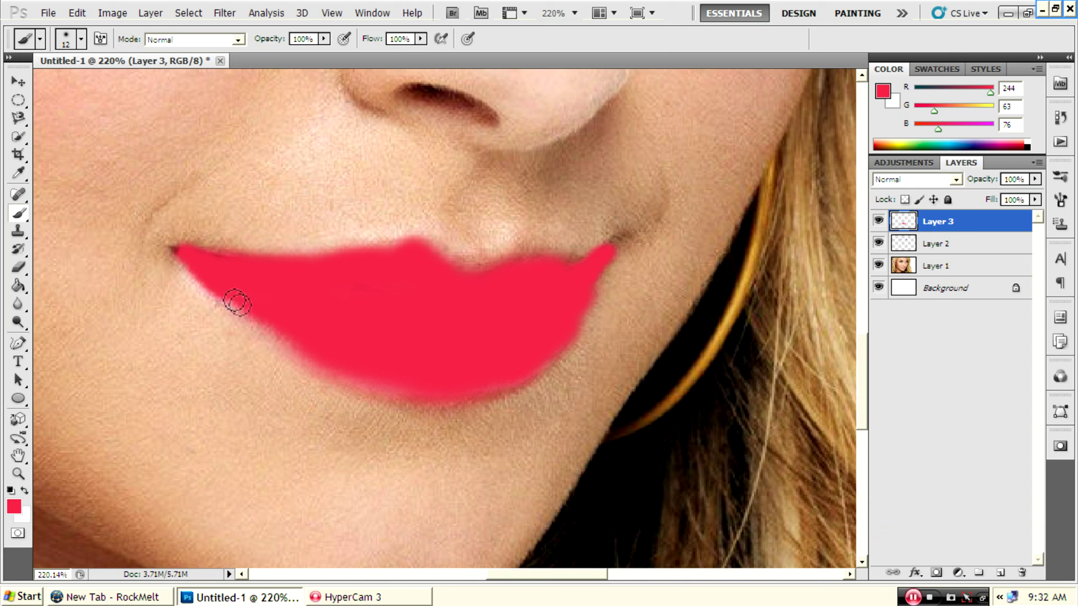
click(180, 247)
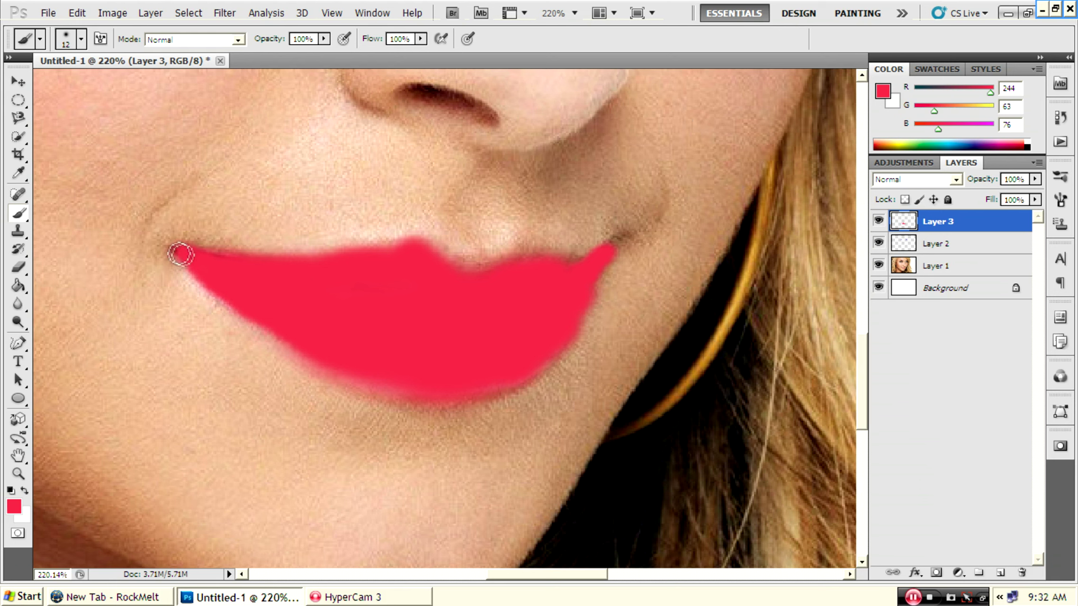
Step: Set Layer 3's blend mode to Overlay, then zoom in and back out to 66.7%
click(926, 182)
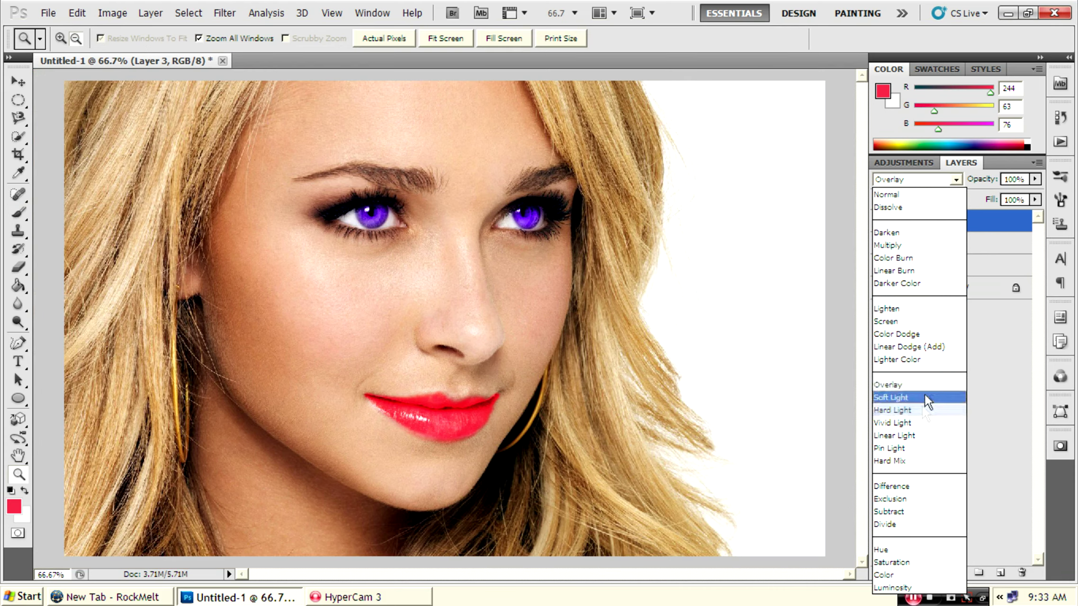
click(925, 384)
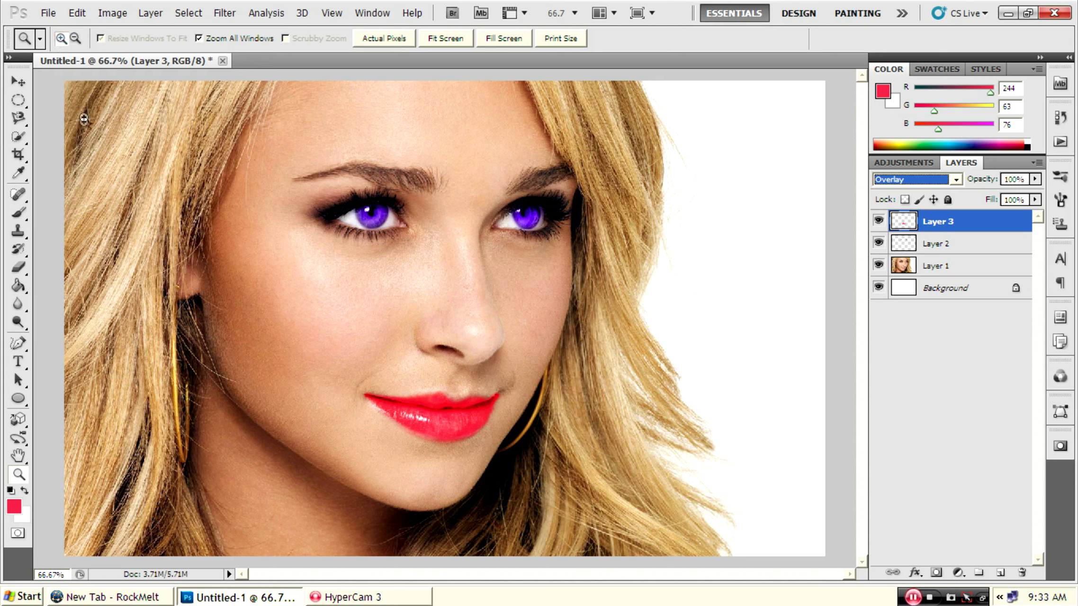
click(72, 107)
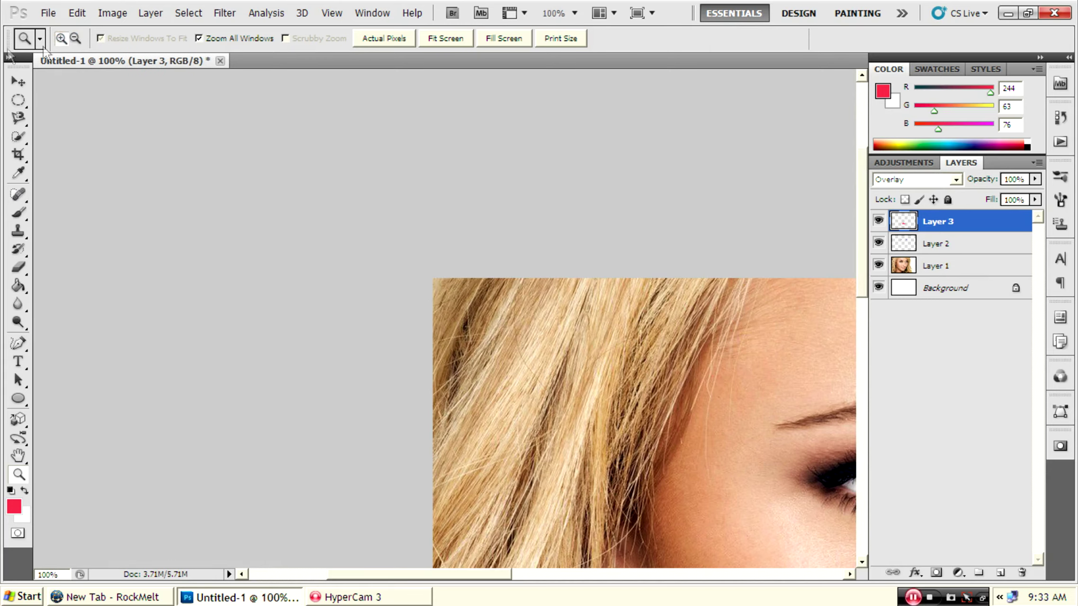
click(373, 277)
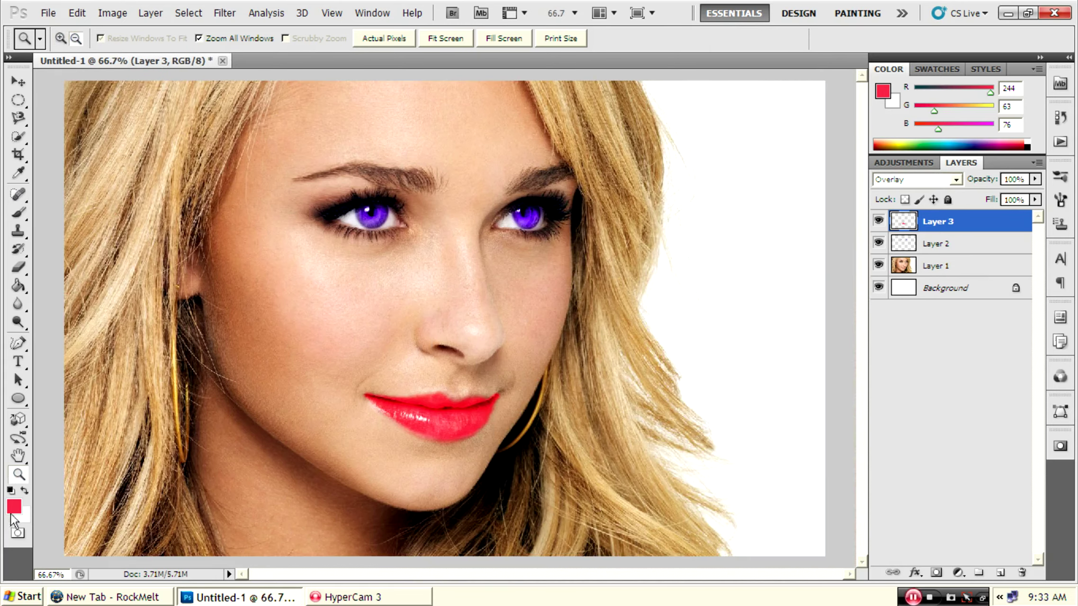
Step: Set the foreground colour to bright green and add a new empty Layer 4
click(14, 507)
drag(765, 418, 765, 398)
click(703, 264)
click(893, 244)
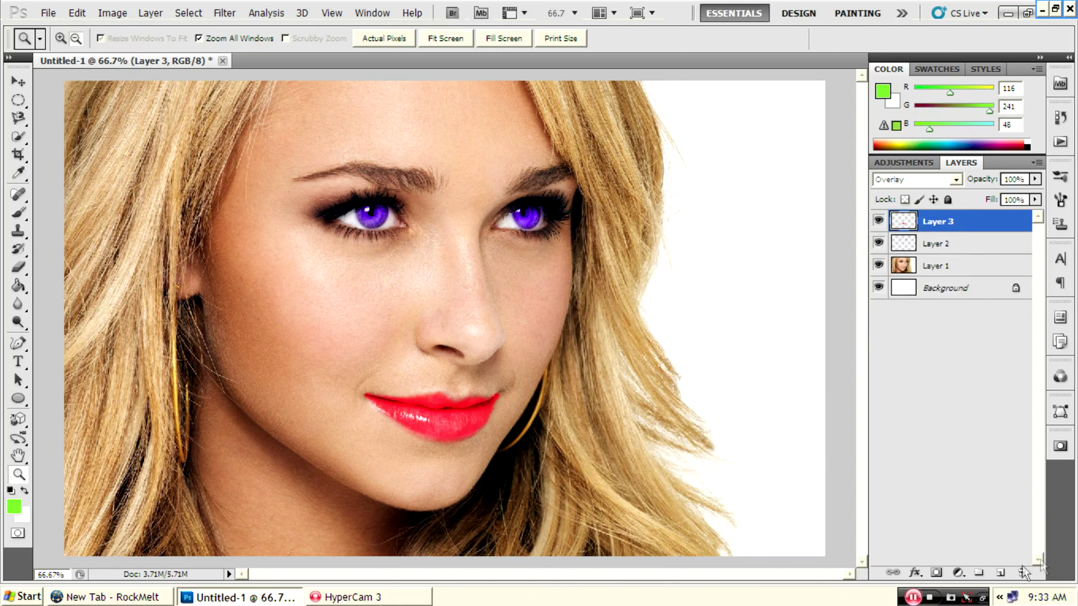
click(1001, 573)
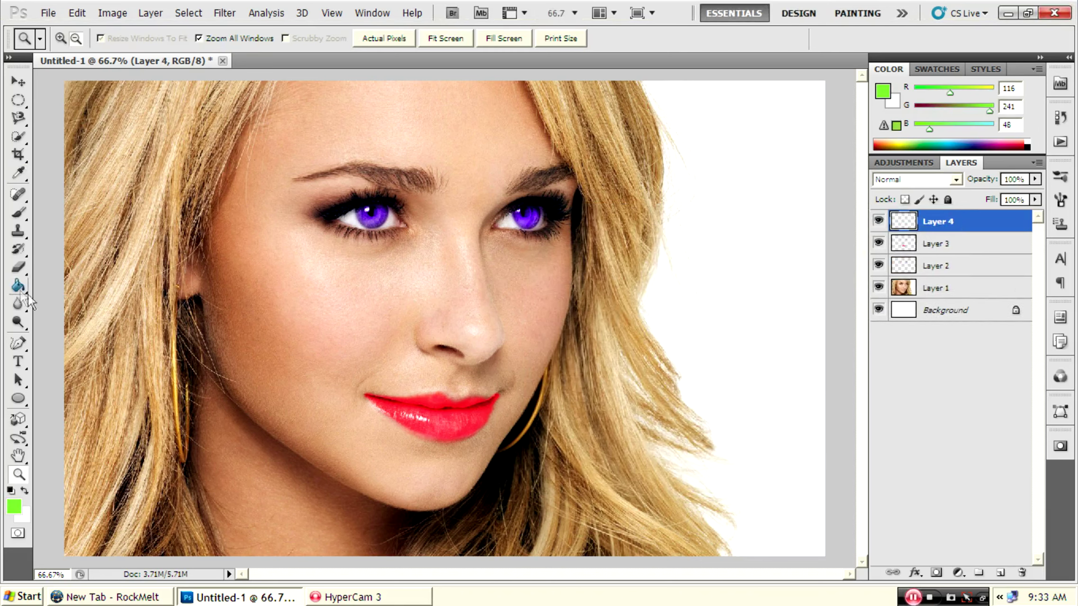
Step: Set the Brush to 92 px and paint green along the image's left edge
click(19, 213)
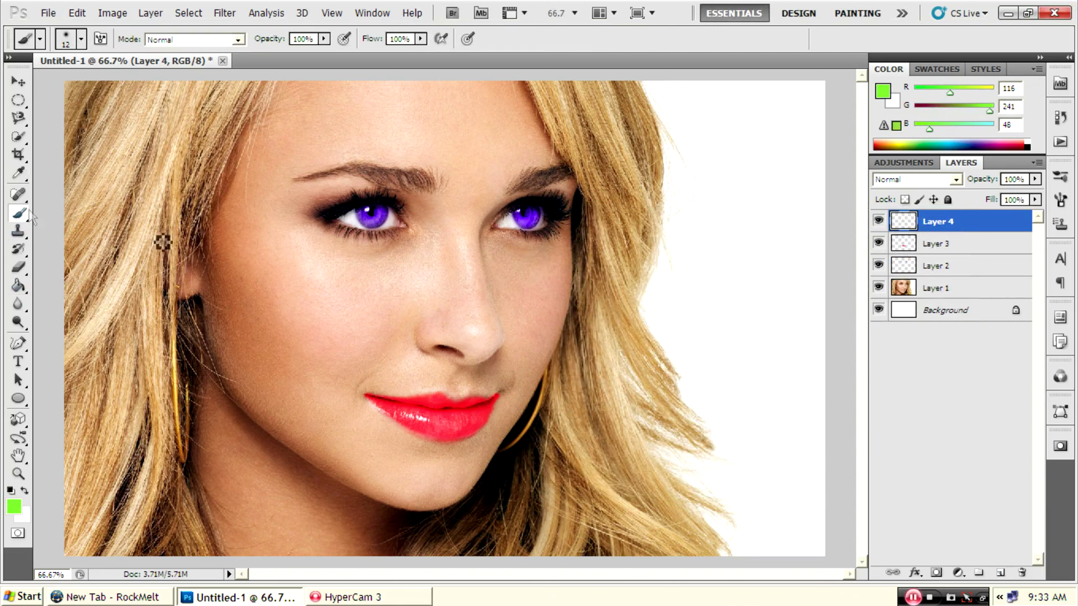
click(81, 39)
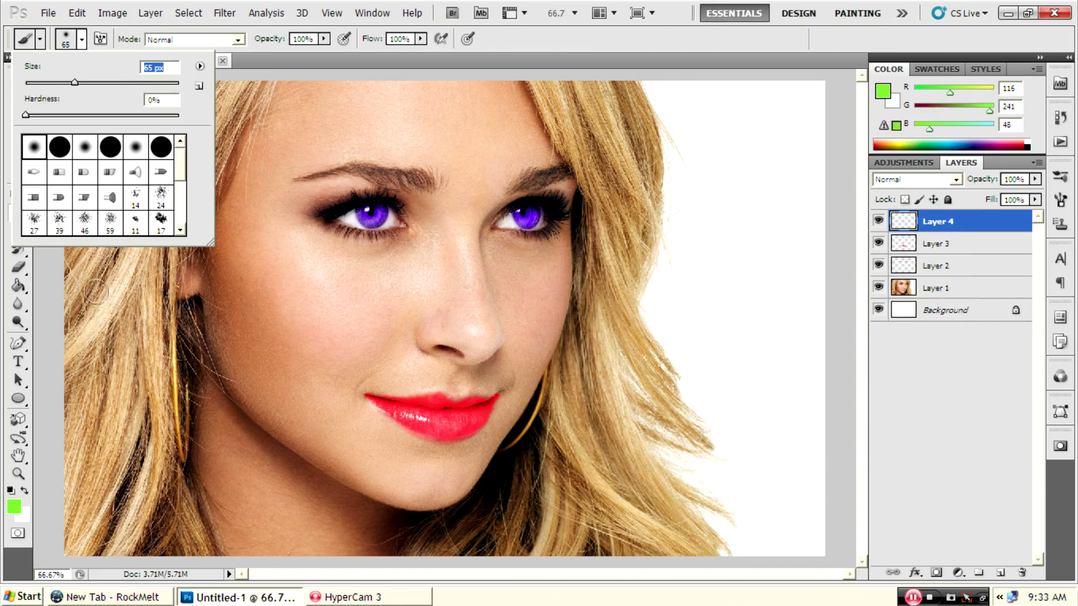
drag(95, 81, 92, 82)
mouse_move(87, 307)
mouse_down()
mouse_move(65, 126)
mouse_move(115, 232)
mouse_move(105, 536)
mouse_move(149, 479)
mouse_move(189, 530)
mouse_move(192, 560)
mouse_move(149, 498)
mouse_move(111, 399)
mouse_move(149, 180)
mouse_move(161, 202)
mouse_move(169, 123)
mouse_move(198, 103)
mouse_move(160, 150)
mouse_up()
Step: Paint green over the left, upper-left, top and bottom hair areas on Layer 4
mouse_move(118, 302)
mouse_down()
mouse_move(142, 260)
mouse_move(125, 368)
mouse_move(147, 416)
mouse_move(149, 464)
mouse_move(182, 527)
mouse_up()
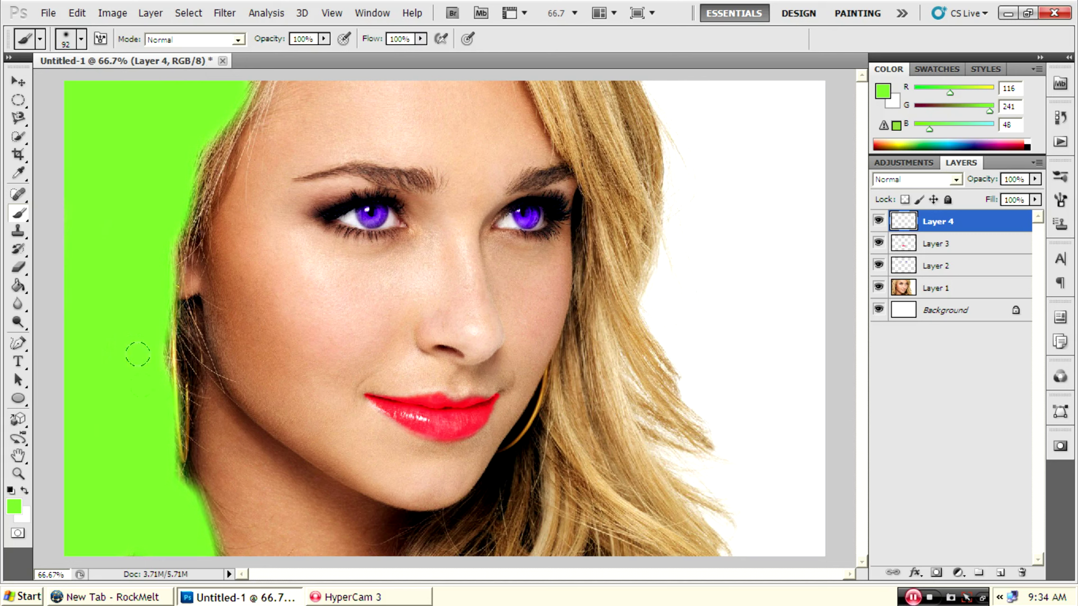
drag(137, 355, 150, 362)
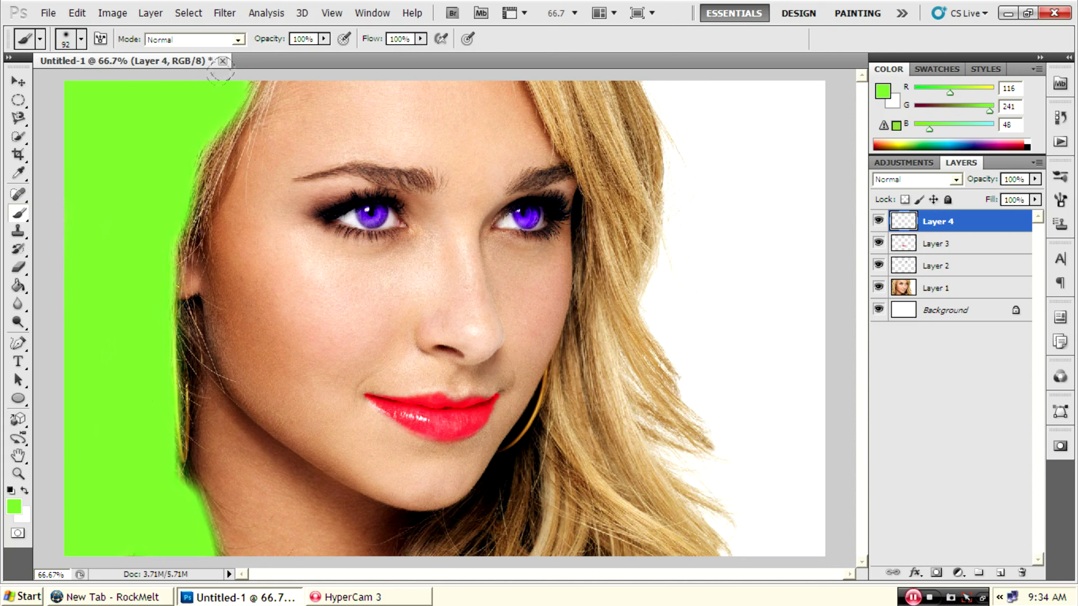
mouse_move(252, 61)
mouse_down()
mouse_move(180, 188)
mouse_move(191, 227)
mouse_up()
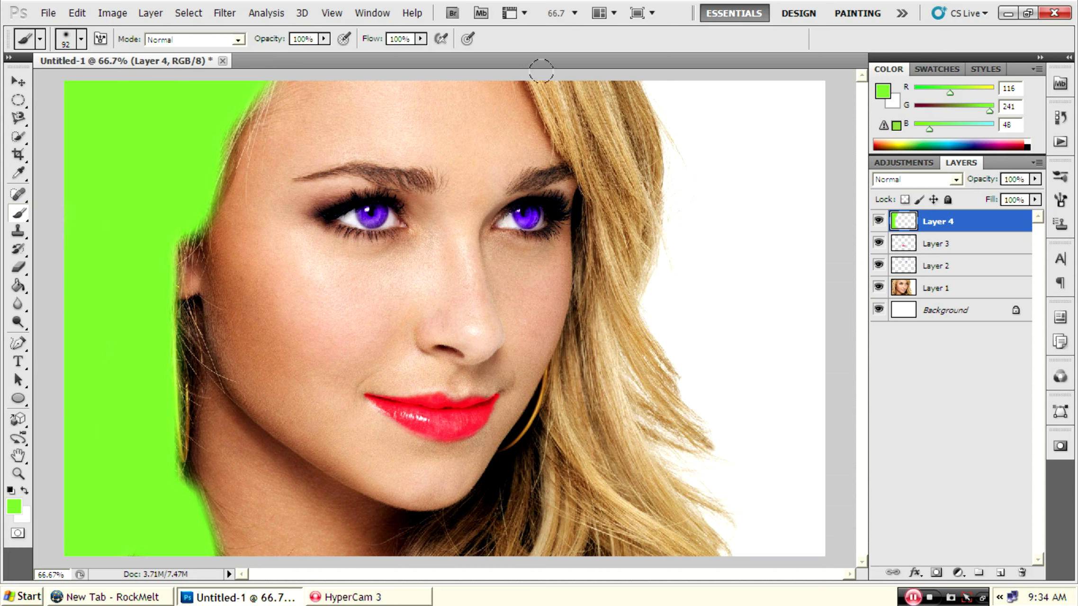
mouse_move(538, 70)
mouse_down()
mouse_move(571, 126)
mouse_move(566, 138)
mouse_move(590, 104)
mouse_move(630, 123)
mouse_move(620, 109)
mouse_move(623, 195)
mouse_move(594, 298)
mouse_move(585, 450)
mouse_move(621, 507)
mouse_move(668, 542)
mouse_up()
mouse_move(570, 482)
mouse_down()
mouse_move(522, 510)
mouse_move(457, 523)
mouse_up()
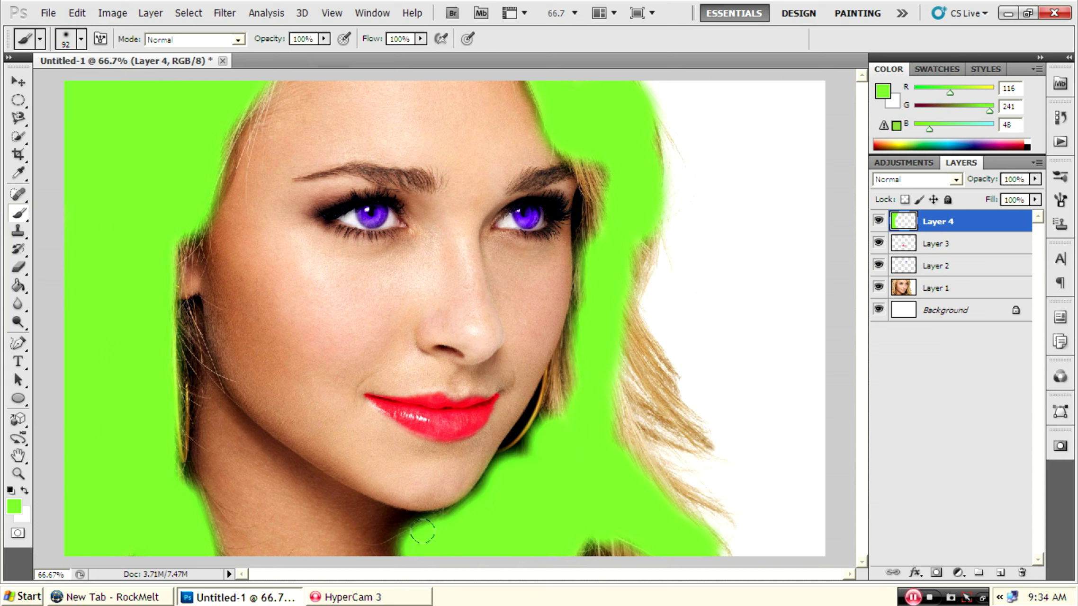
drag(433, 524, 580, 552)
Step: Paint green over the remaining hair on the right beside the eye and cheek
mouse_move(557, 430)
mouse_down()
mouse_move(576, 315)
mouse_move(572, 132)
mouse_up()
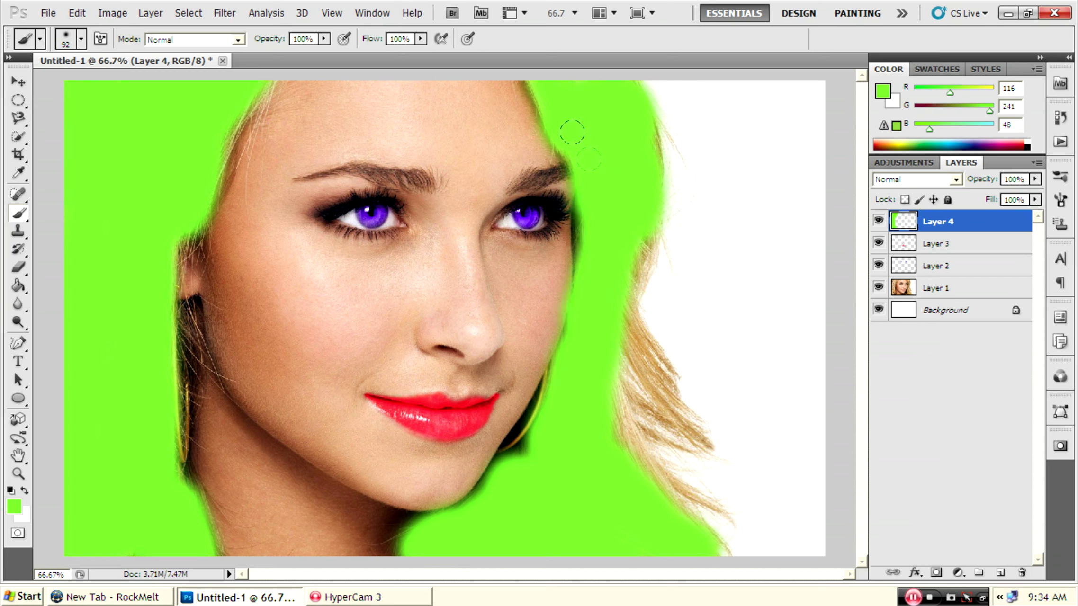
drag(585, 193, 591, 264)
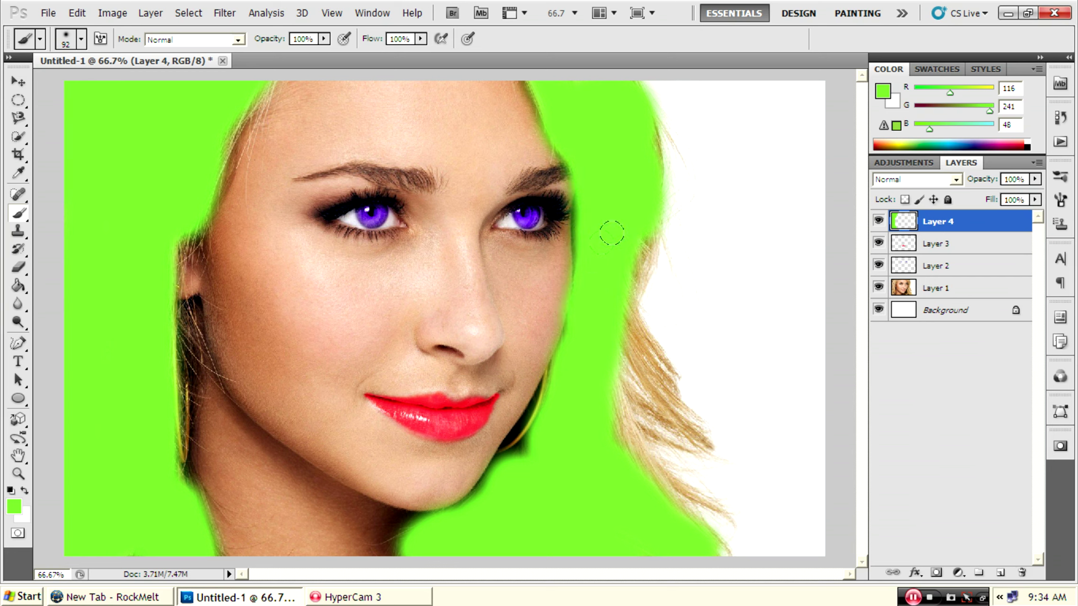
drag(621, 166, 609, 199)
mouse_move(602, 343)
mouse_down()
mouse_move(653, 412)
mouse_move(687, 499)
mouse_move(725, 552)
mouse_up()
drag(682, 438, 725, 471)
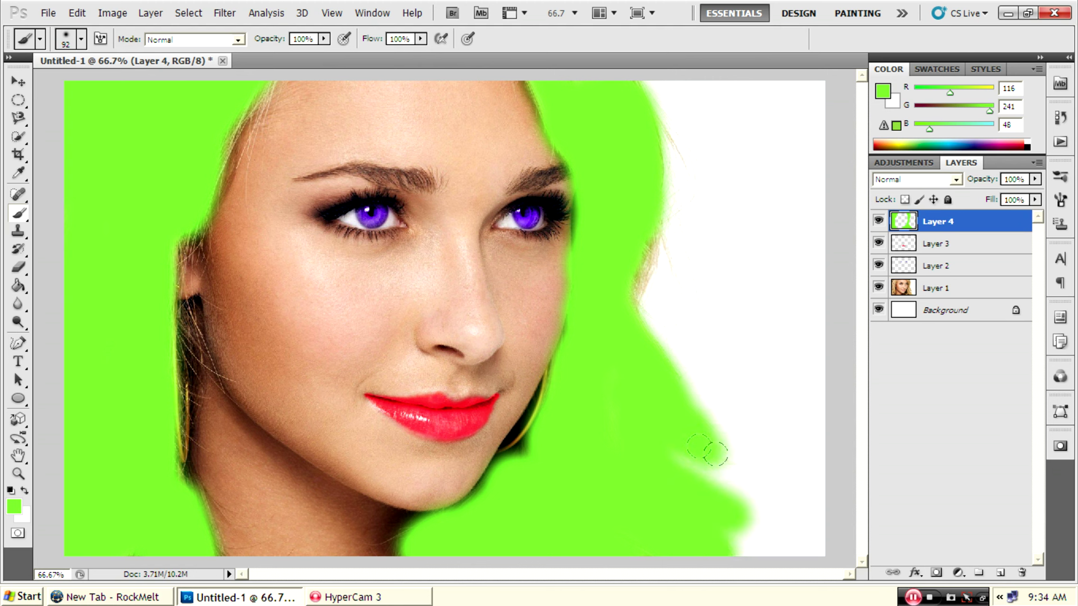
mouse_move(626, 300)
mouse_down()
mouse_move(644, 240)
mouse_move(642, 122)
mouse_move(620, 86)
mouse_move(680, 190)
mouse_move(692, 317)
mouse_up()
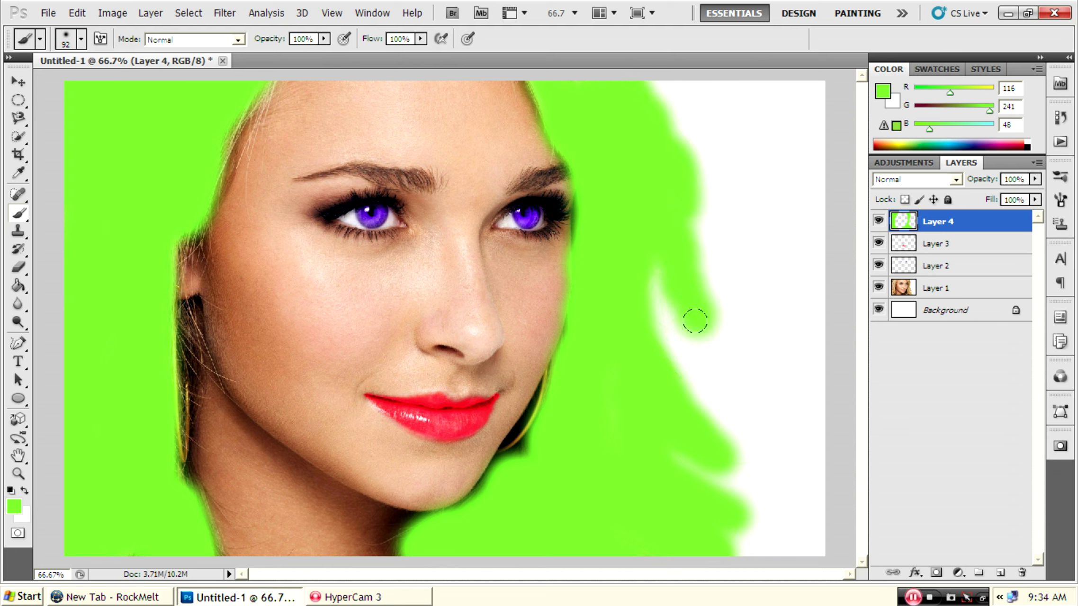
Step: Set Layer 4's blend mode to Color and paint green along the hair edge by the ear
click(924, 179)
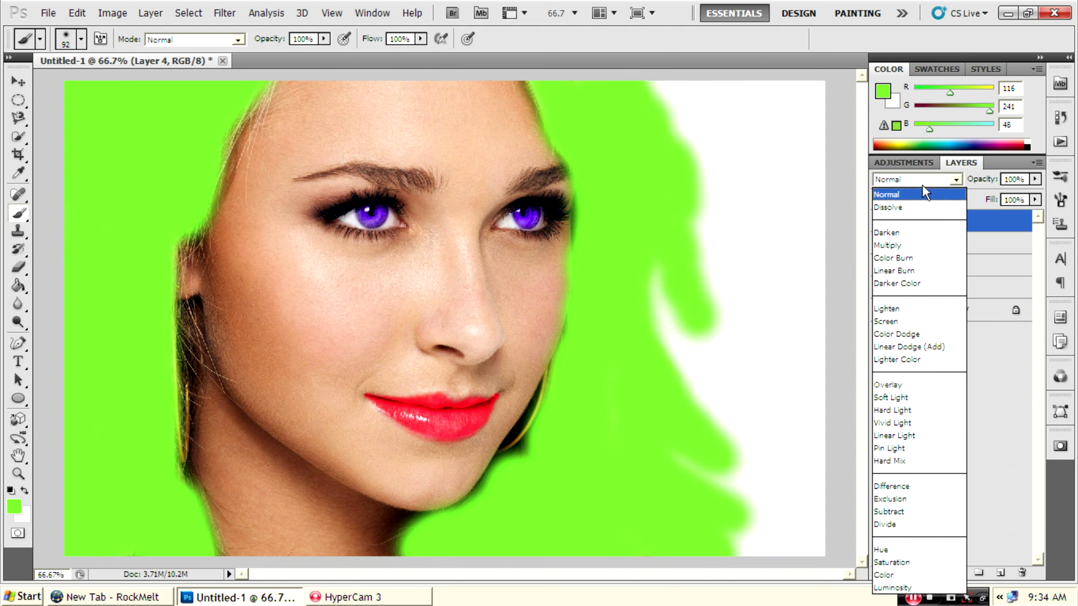
click(887, 574)
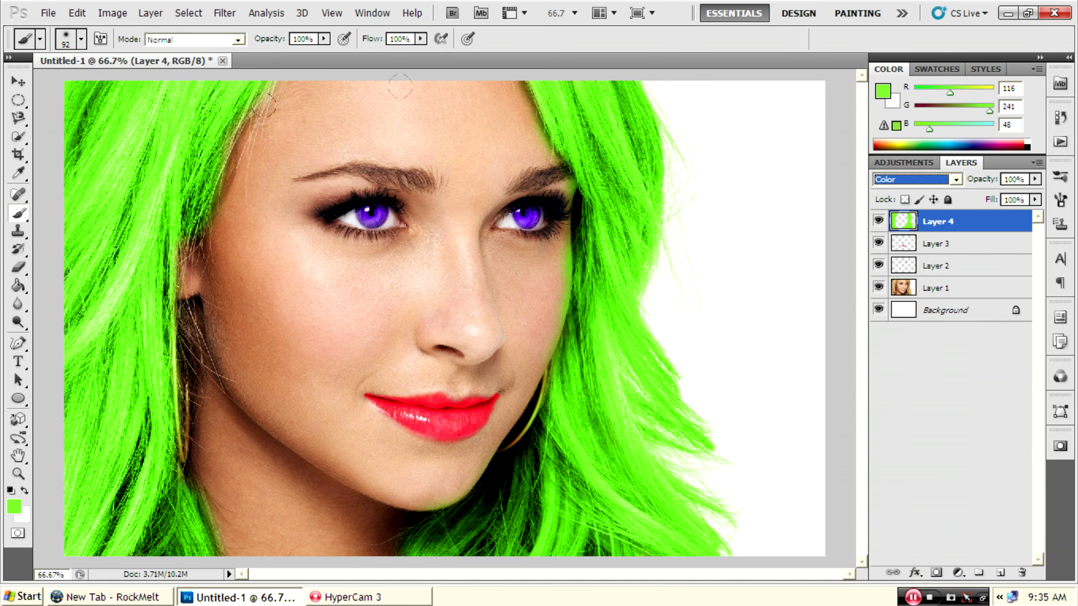
click(187, 194)
mouse_move(181, 237)
mouse_down()
mouse_move(166, 315)
mouse_move(183, 332)
mouse_move(201, 525)
mouse_up()
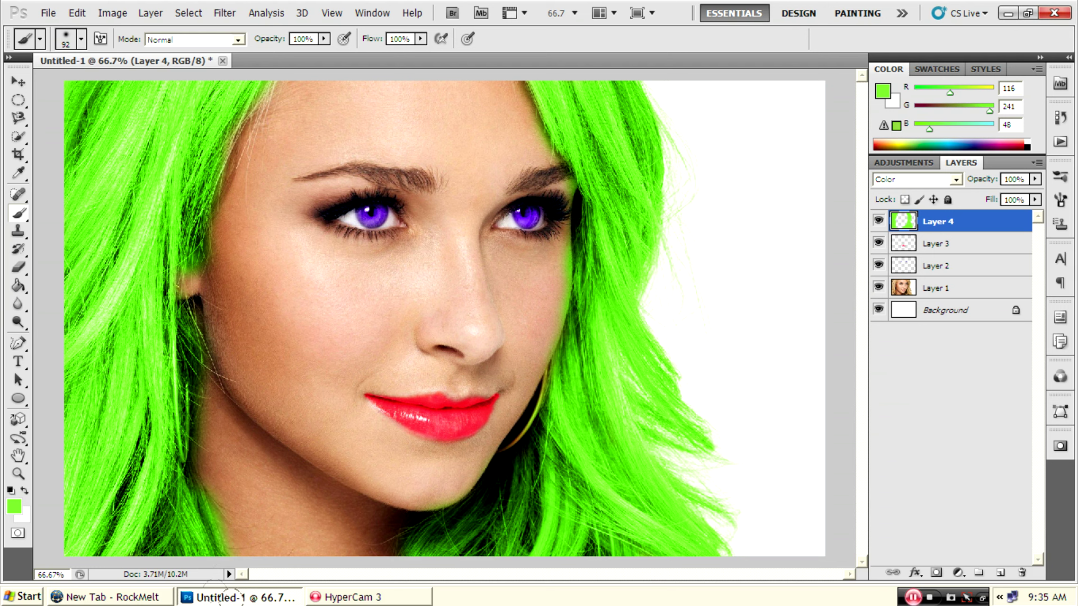
Step: Extend the green along the top, temple and cheek hairline, undoing the stray neck stroke
mouse_move(183, 507)
mouse_down()
mouse_move(190, 471)
mouse_move(192, 511)
mouse_up()
mouse_move(439, 575)
mouse_down()
mouse_move(412, 519)
mouse_move(388, 548)
mouse_move(539, 559)
mouse_up()
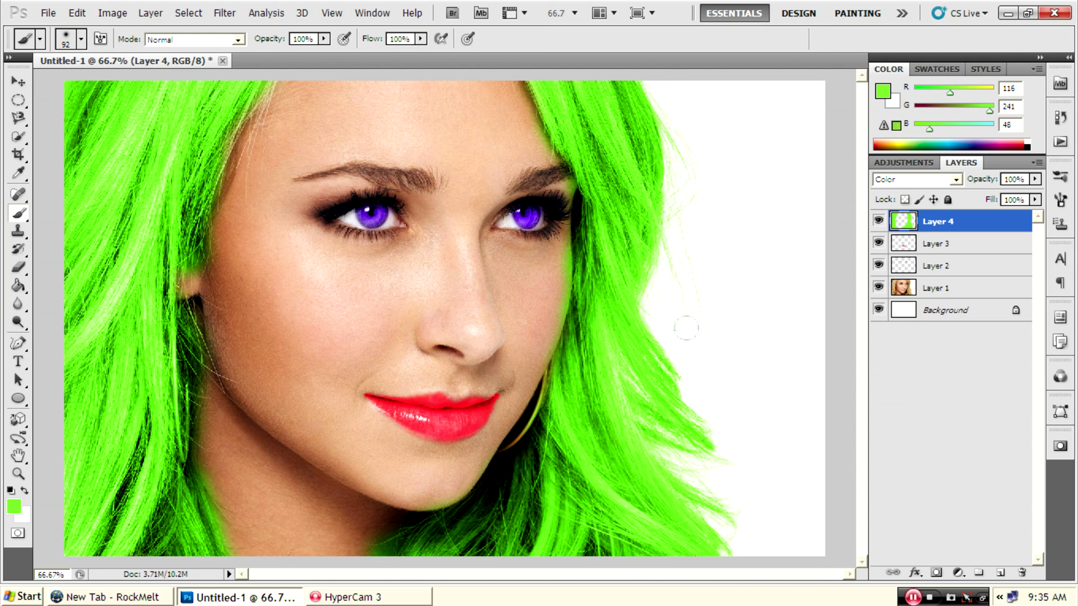
mouse_move(237, 72)
mouse_down()
mouse_move(260, 71)
mouse_move(237, 102)
mouse_up()
drag(219, 150, 210, 177)
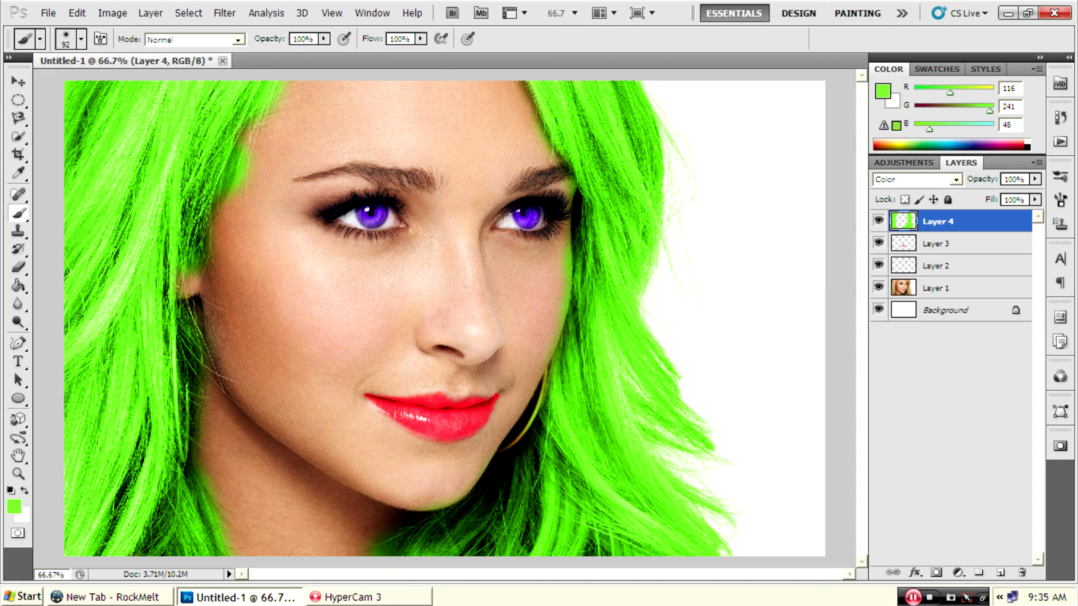
drag(245, 118, 218, 170)
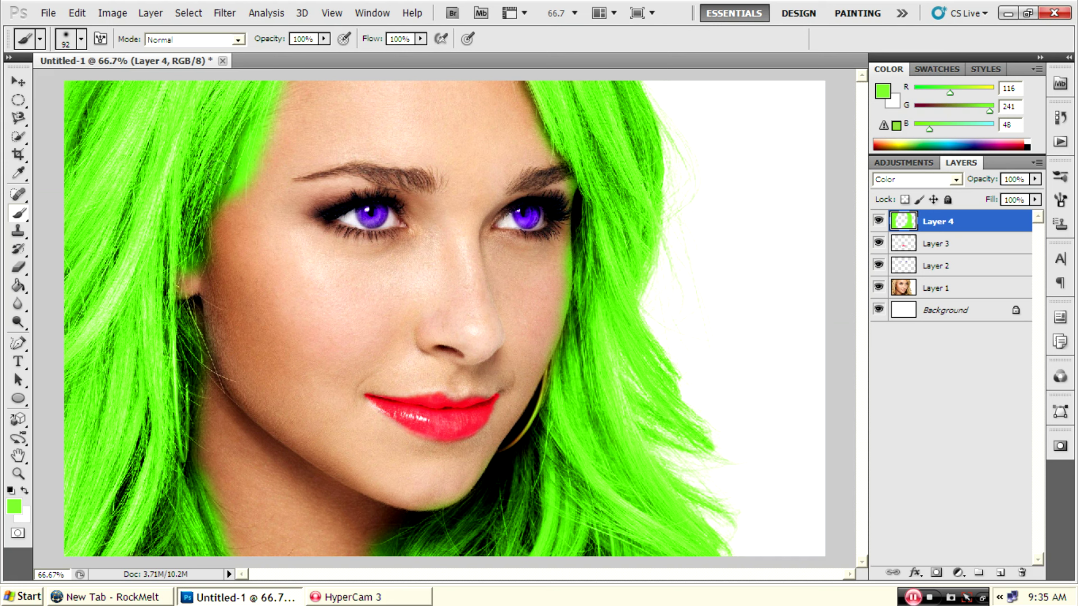
drag(189, 363, 209, 389)
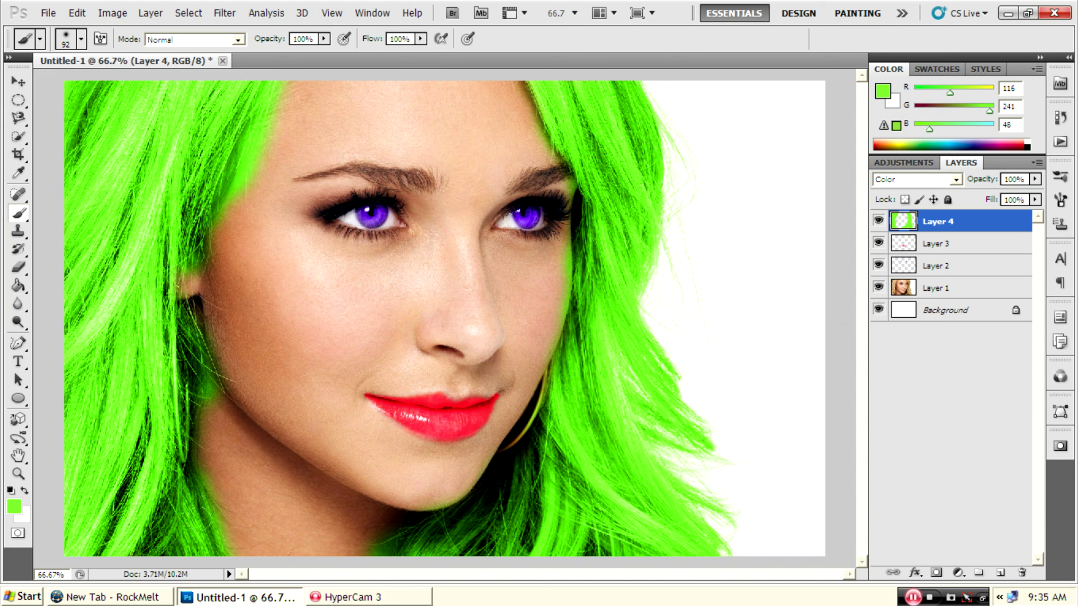
key(ctrl+z)
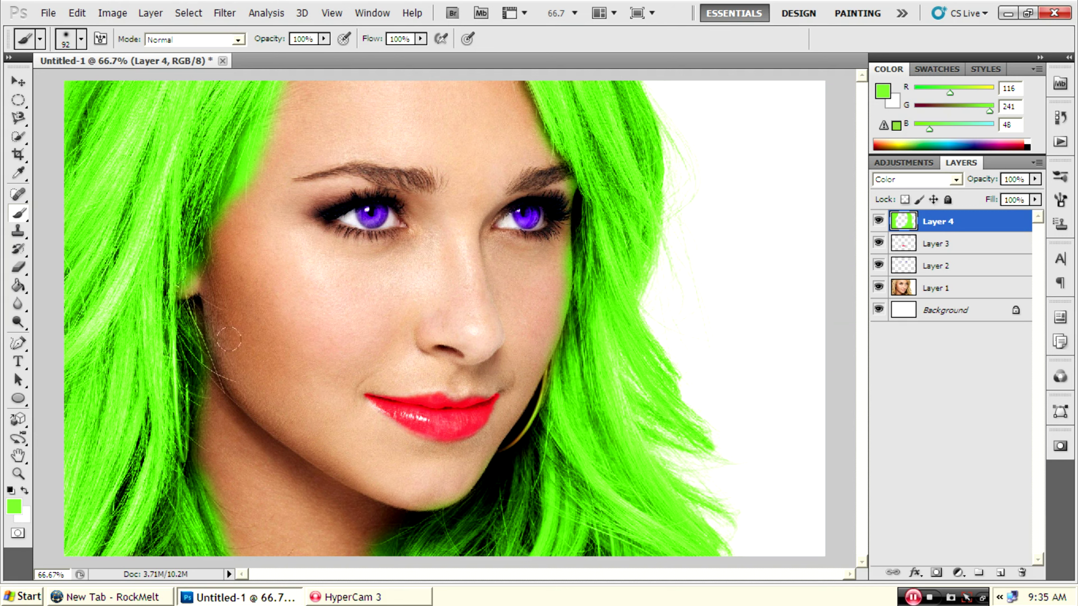
Step: Zoom in beside the eye and erase the green tint from the cheek skin
click(18, 473)
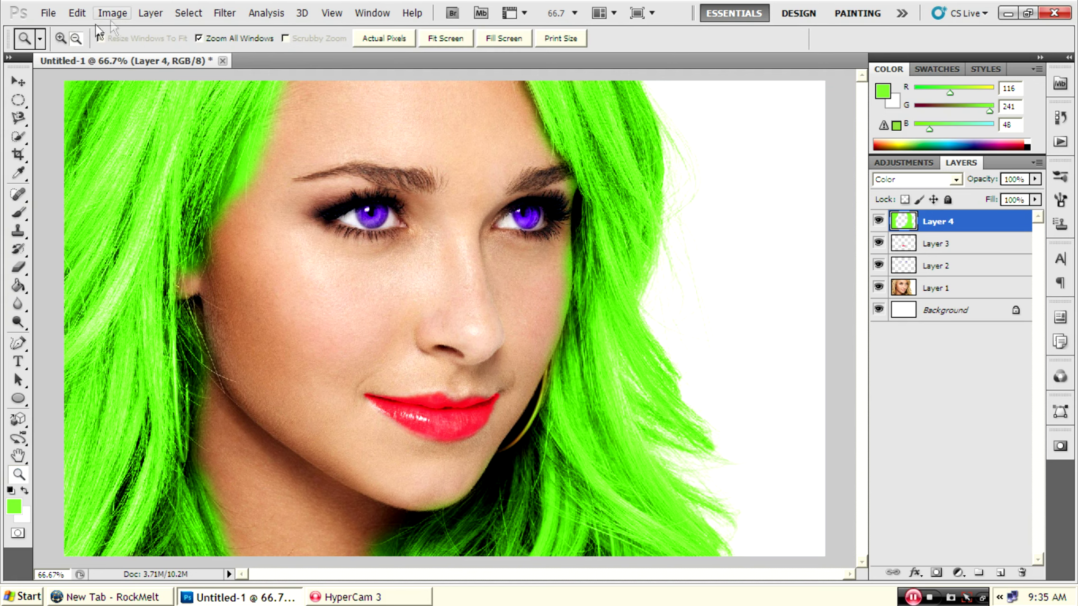
click(262, 163)
click(301, 284)
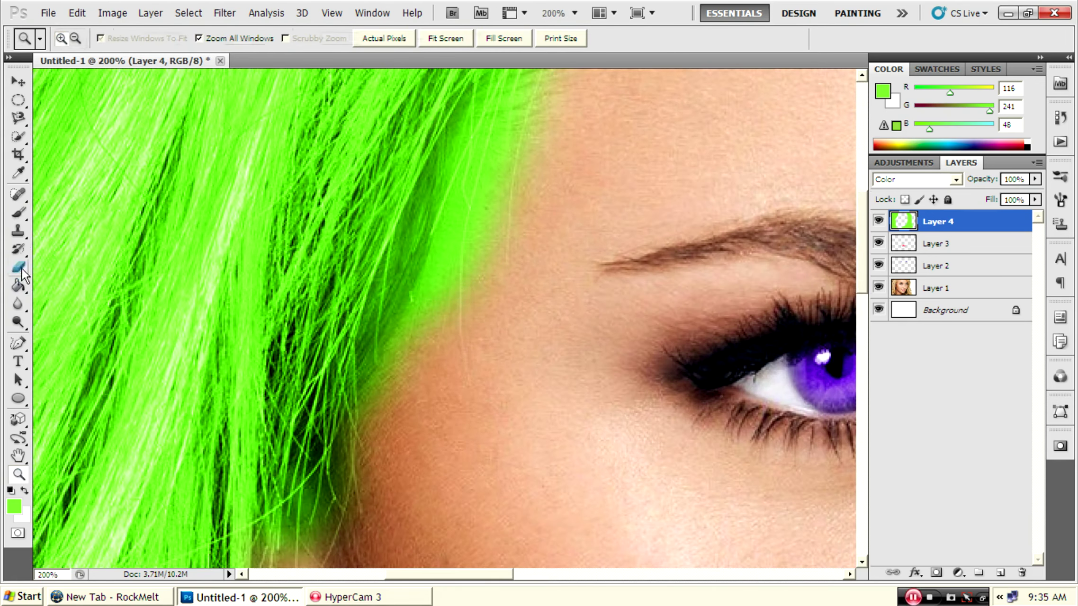
click(18, 267)
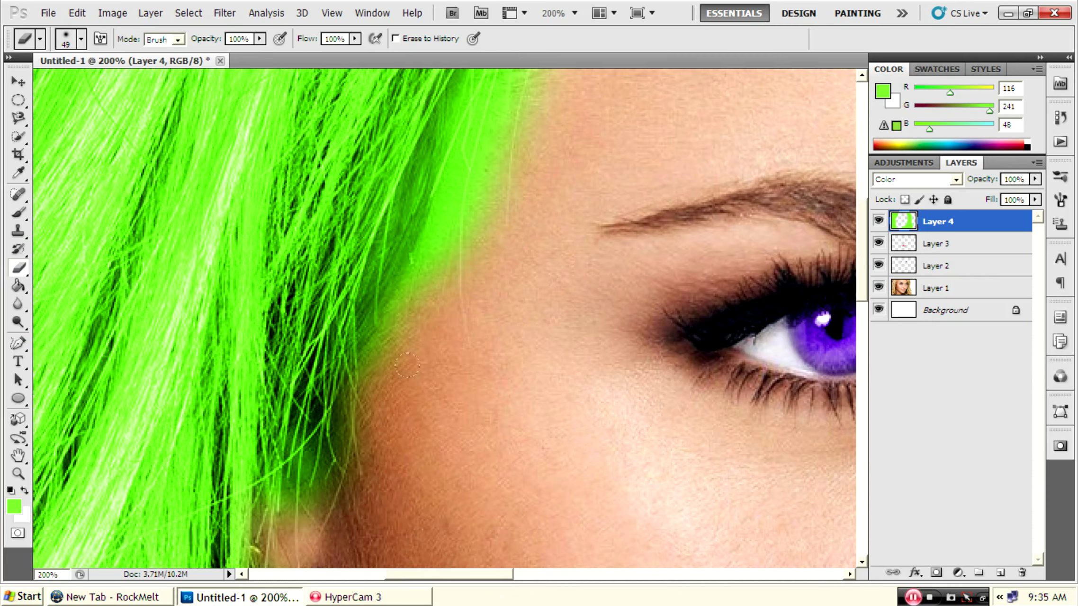
click(308, 496)
mouse_move(468, 297)
mouse_down()
mouse_move(461, 203)
mouse_move(488, 116)
mouse_up()
Step: Erase the green spill along the forehead hairline, then zoom out to the whole portrait
scroll(521, 359, up, 3)
scroll(522, 359, up, 3)
scroll(541, 349, up, 1)
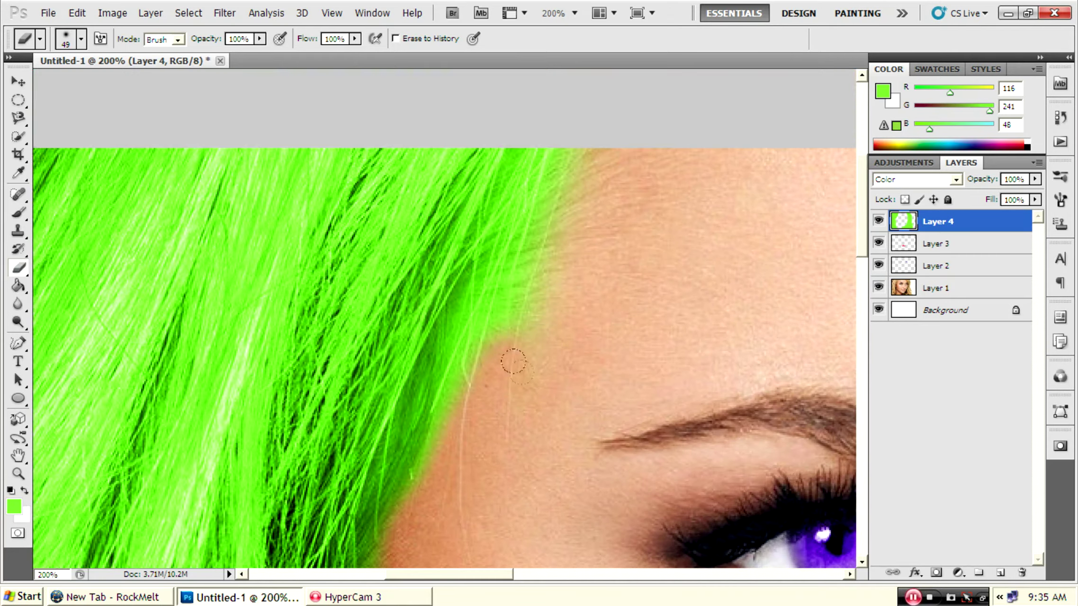
drag(525, 286, 545, 299)
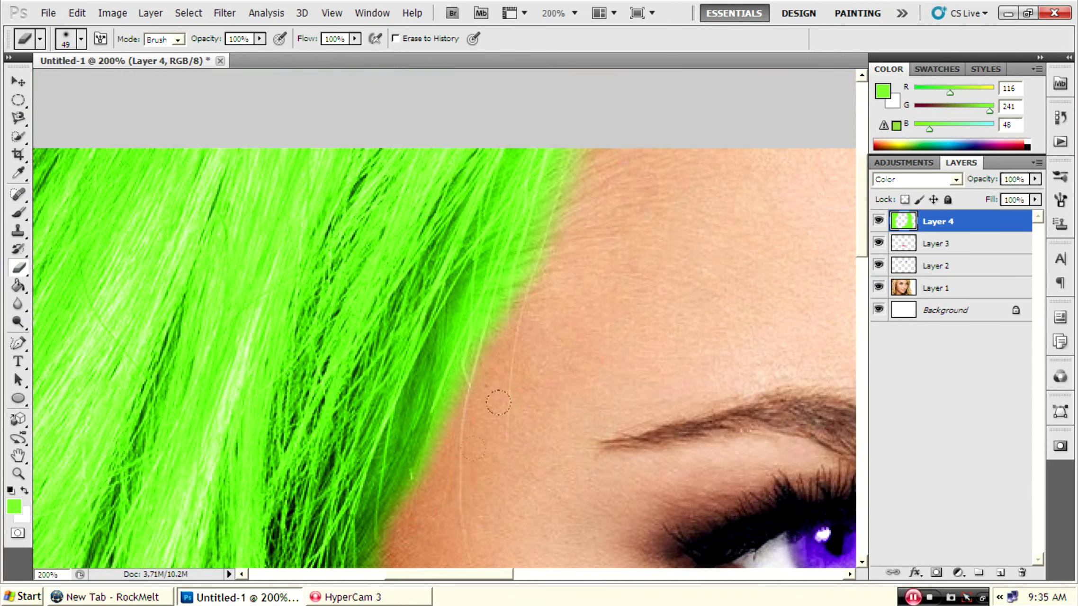
scroll(484, 540, down, 2)
scroll(483, 540, down, 3)
key(z)
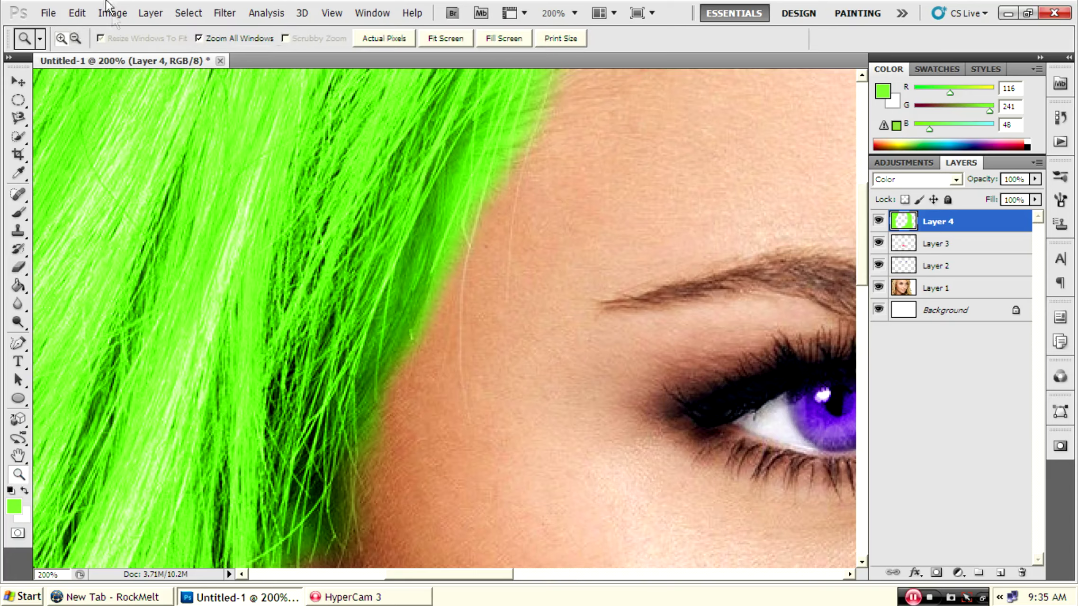
alt+click(475, 352)
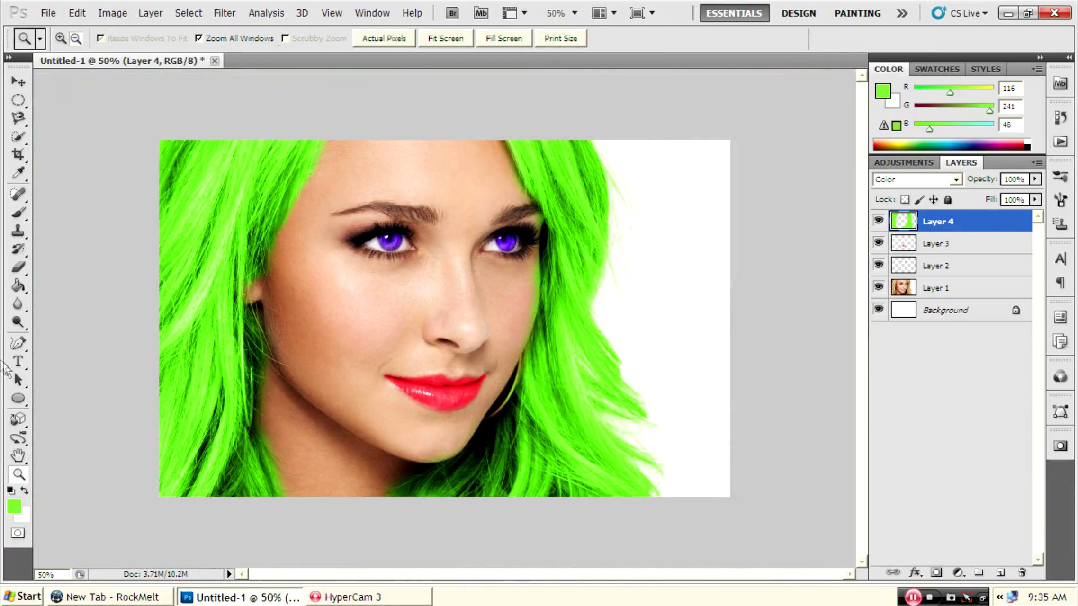
Step: Zoom in closely on the corner of the lips
click(61, 38)
click(417, 408)
click(356, 389)
click(390, 392)
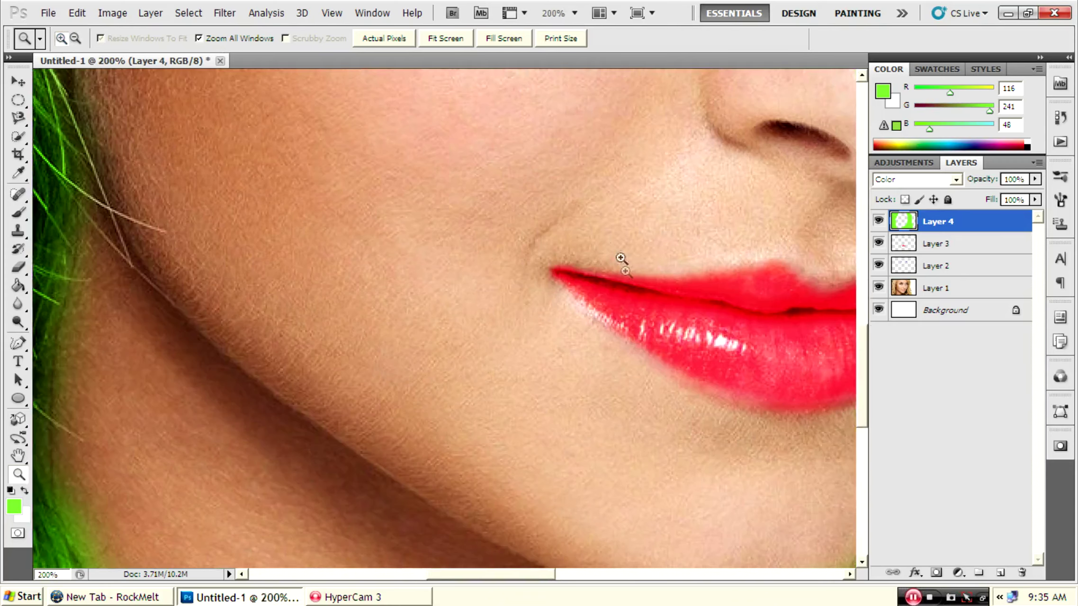
click(611, 231)
scroll(610, 231, up, 1)
Step: Spot-heal the lip-corner crease and the cheek mark on Layer 1
click(18, 194)
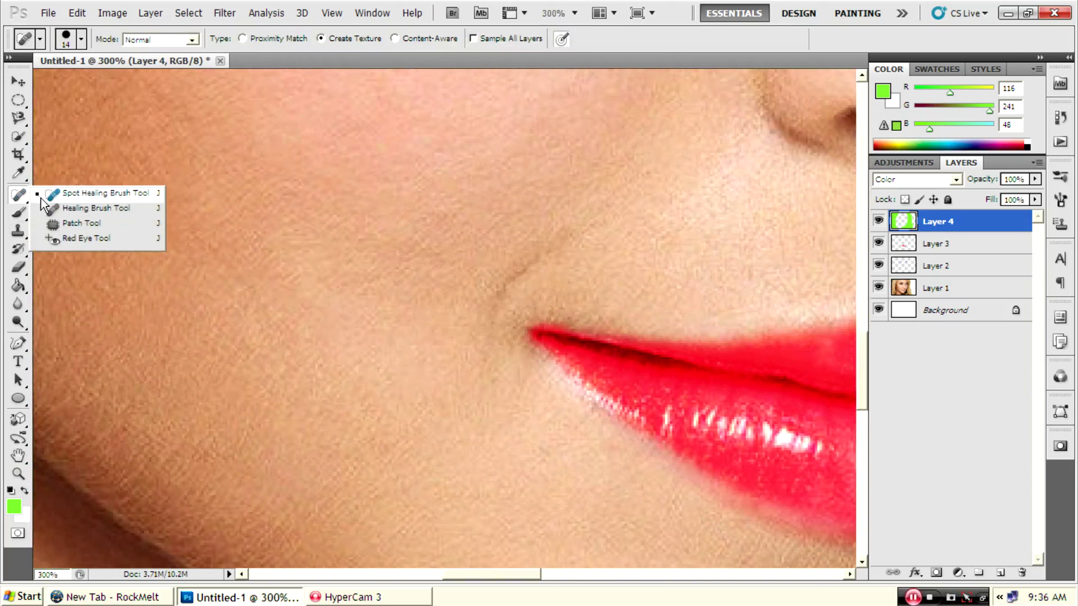
click(41, 198)
key(alt+bracketleft)
key(alt+bracketleft)
key(alt+bracketleft)
drag(521, 258, 492, 327)
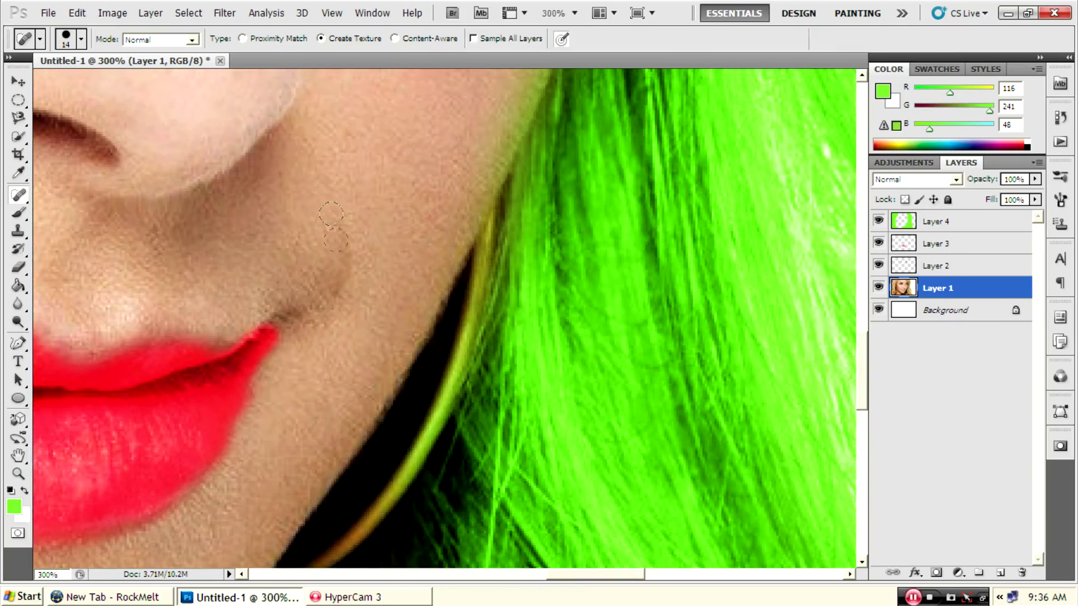
drag(331, 213, 343, 305)
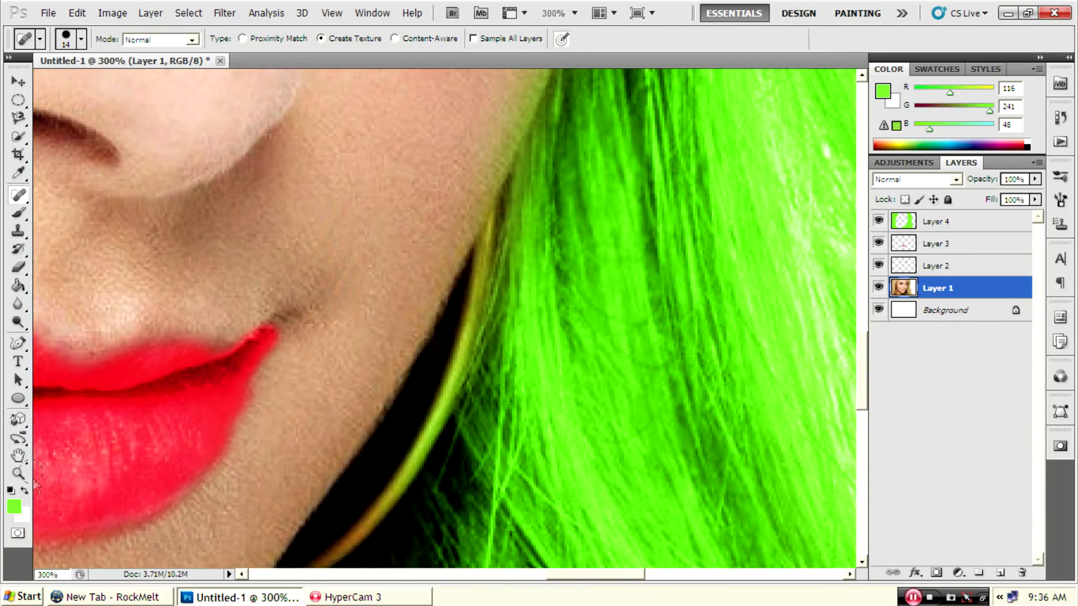
Step: Zoom out to the whole face, then zoom in on the cheek and jaw
click(18, 473)
alt+click(367, 299)
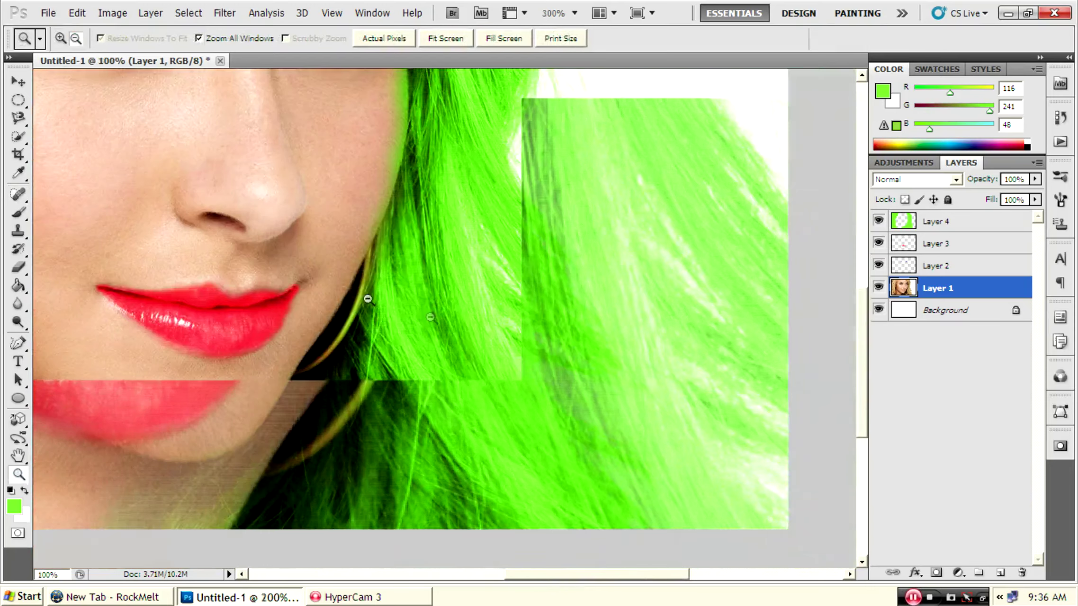
alt+click(408, 312)
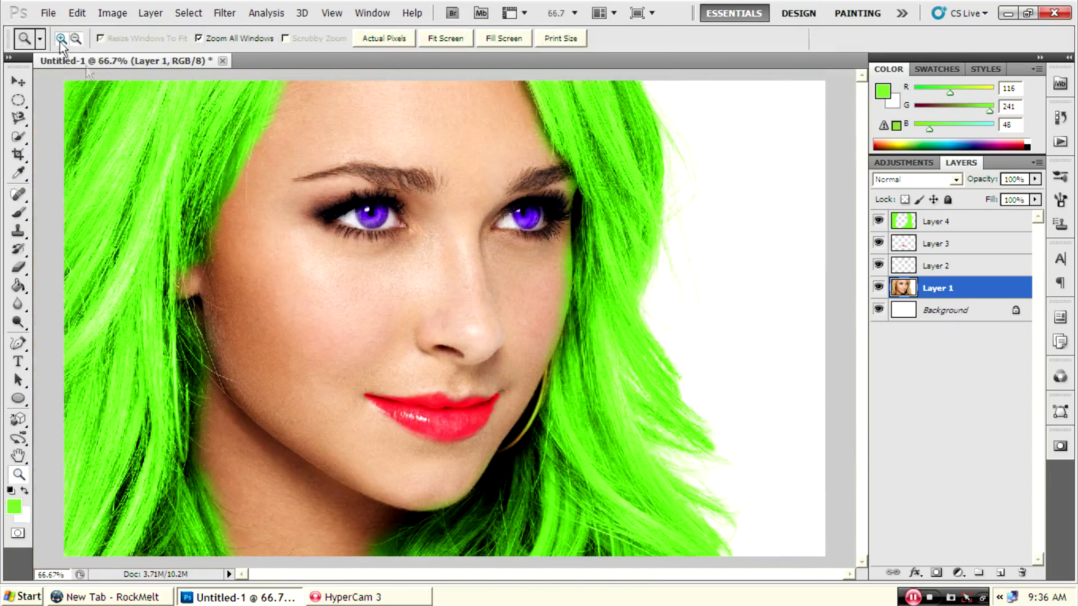
click(230, 364)
click(535, 381)
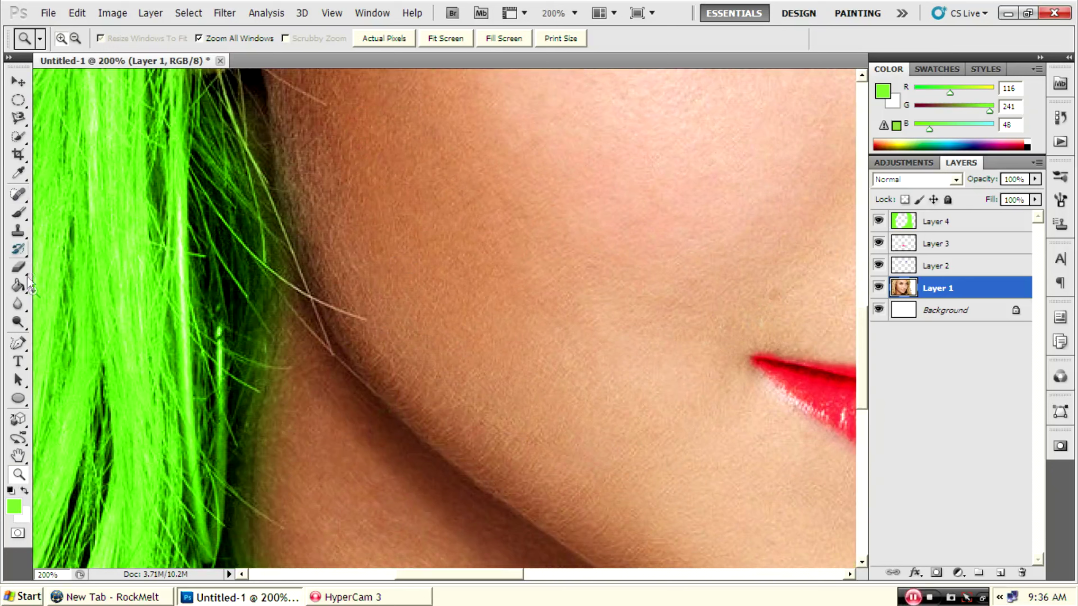
Step: Soften the jaw skin with the Blur tool at a 95 px brush
click(18, 304)
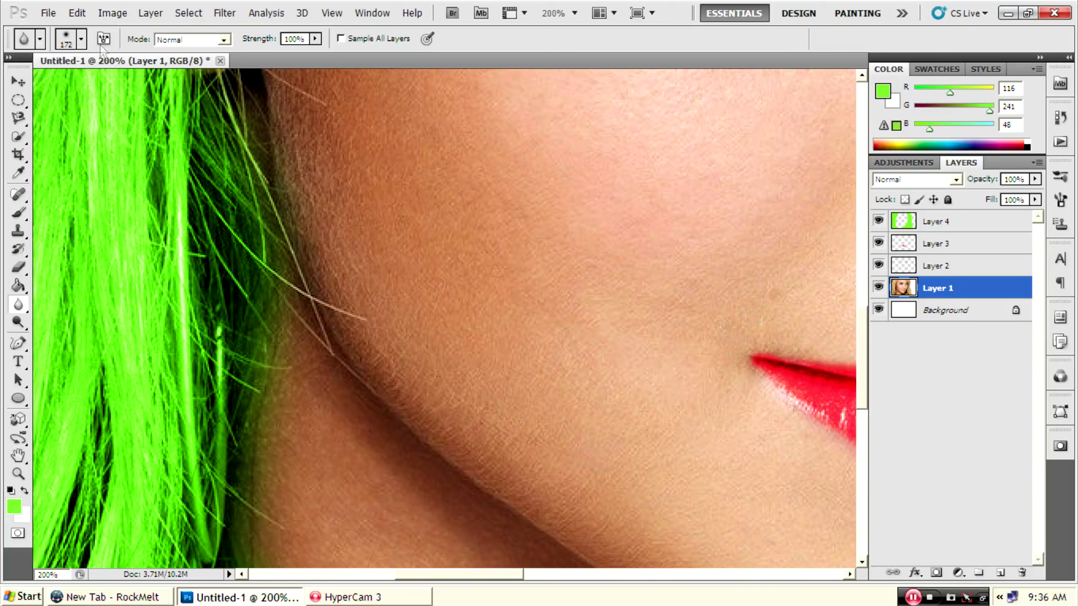
click(81, 39)
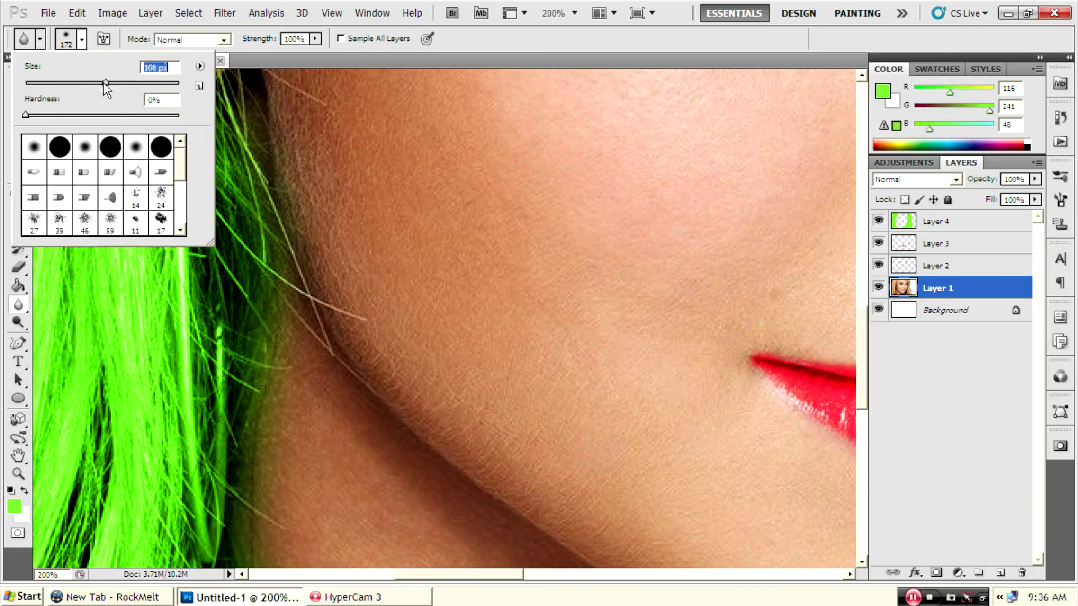
click(394, 300)
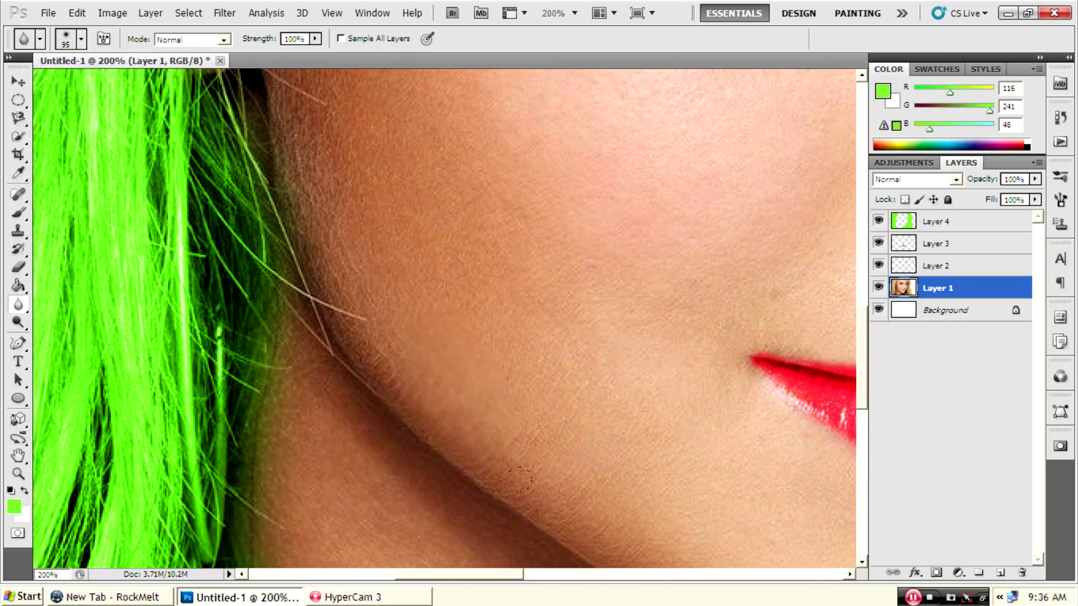
scroll(553, 490, down, 2)
scroll(573, 450, down, 3)
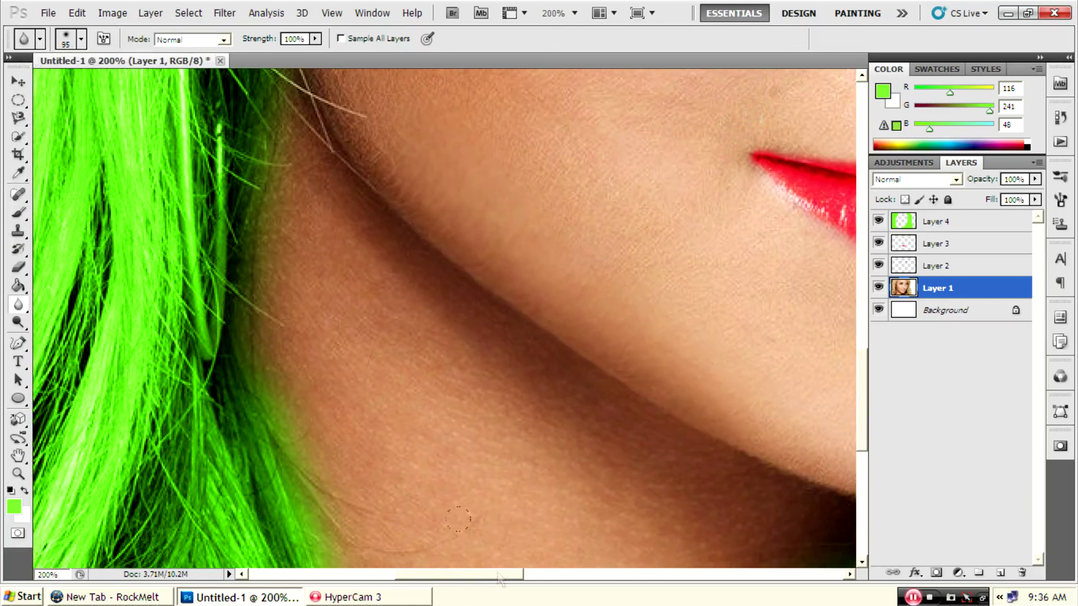
drag(498, 575, 546, 575)
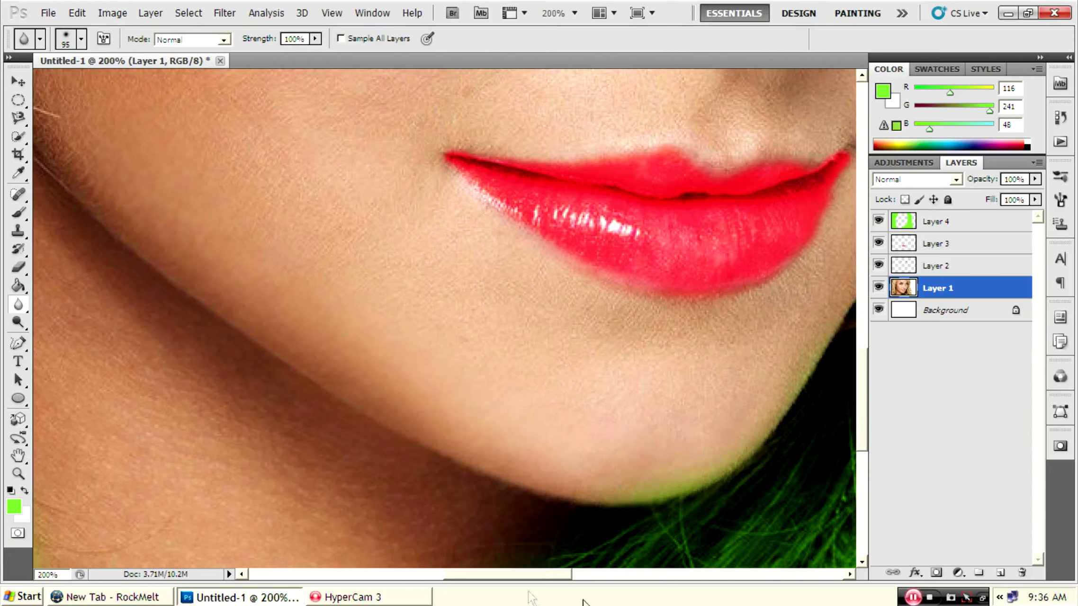
drag(535, 574, 584, 575)
Step: Blur along the cheek and fade the stray hair strand crossing it
scroll(573, 389, up, 4)
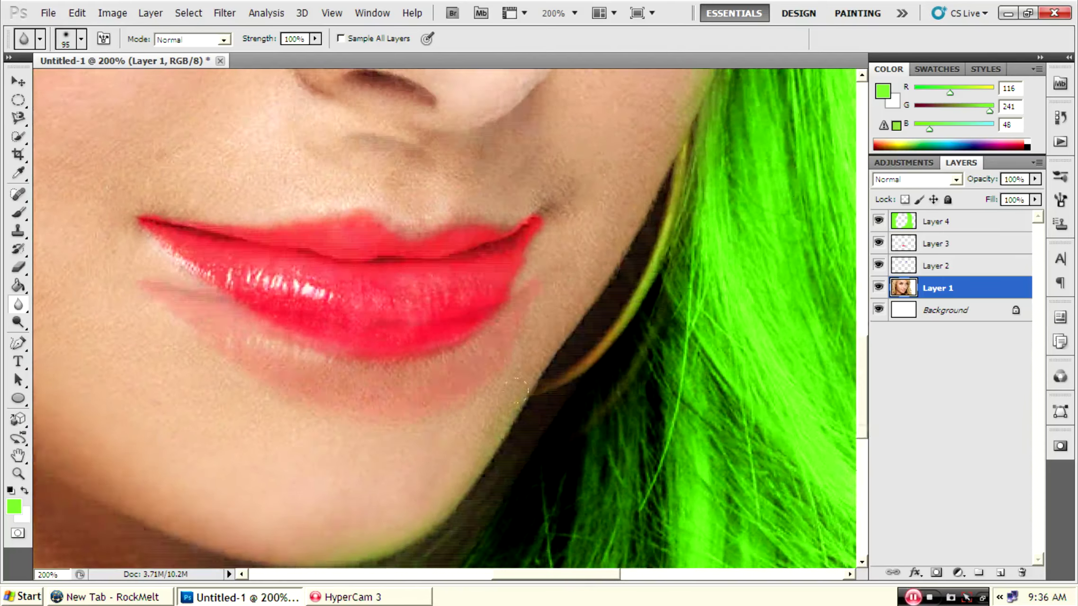
scroll(578, 388, up, 2)
scroll(585, 388, up, 2)
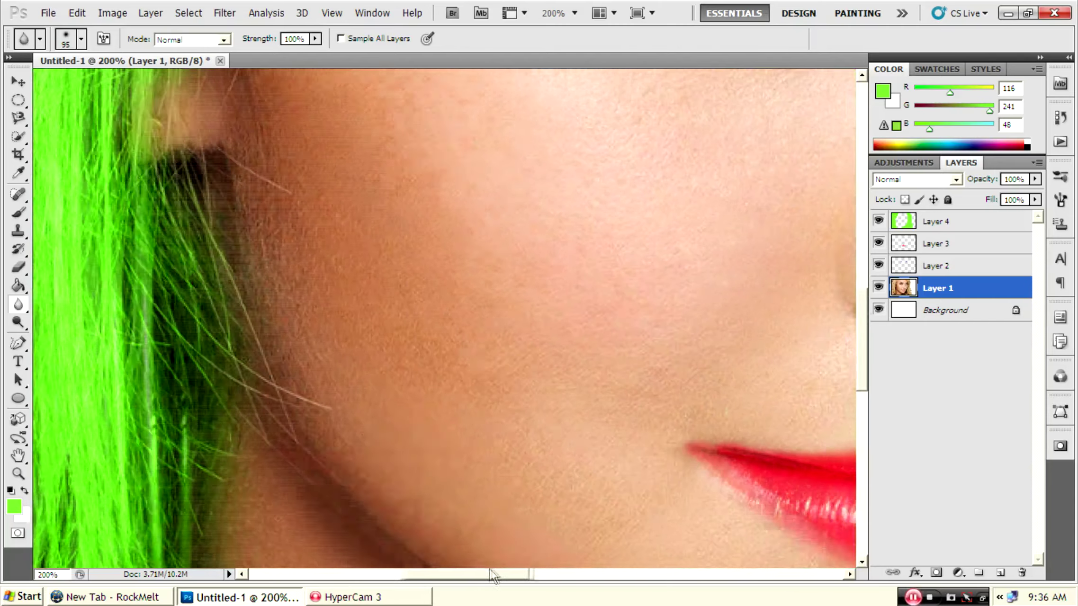
drag(582, 575, 490, 575)
drag(339, 406, 280, 387)
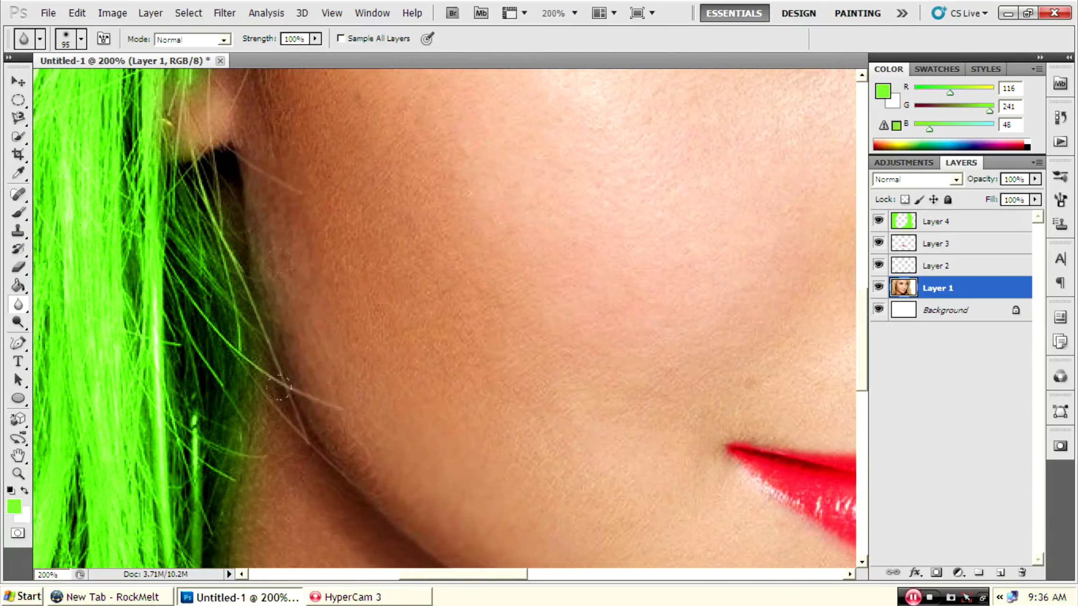
scroll(360, 464, up, 3)
scroll(303, 412, up, 3)
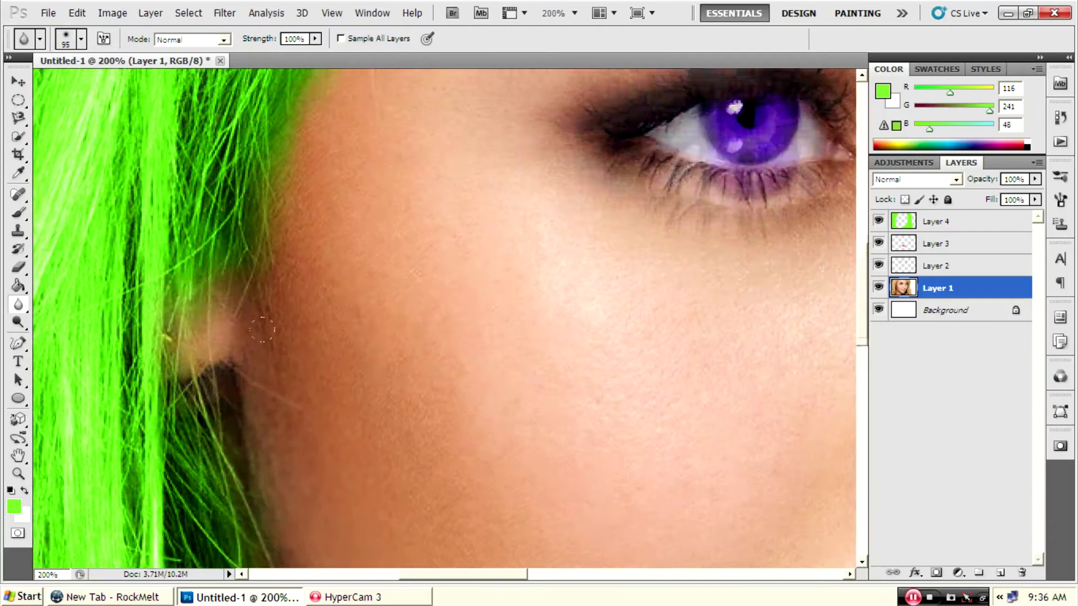
scroll(246, 364, up, 1)
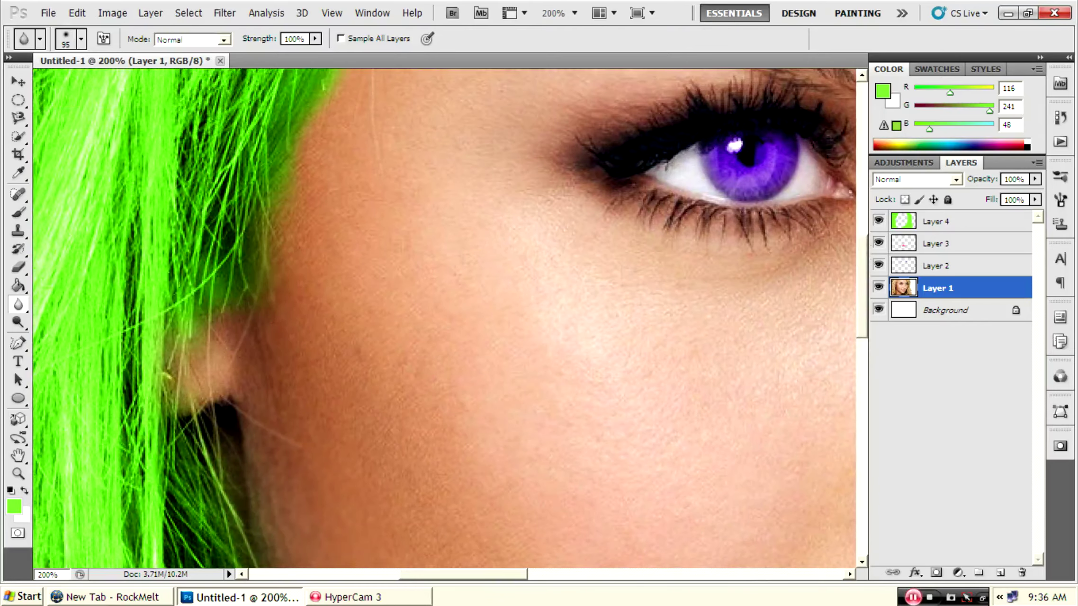
scroll(52, 303, up, 5)
scroll(52, 303, up, 3)
scroll(52, 303, up, 2)
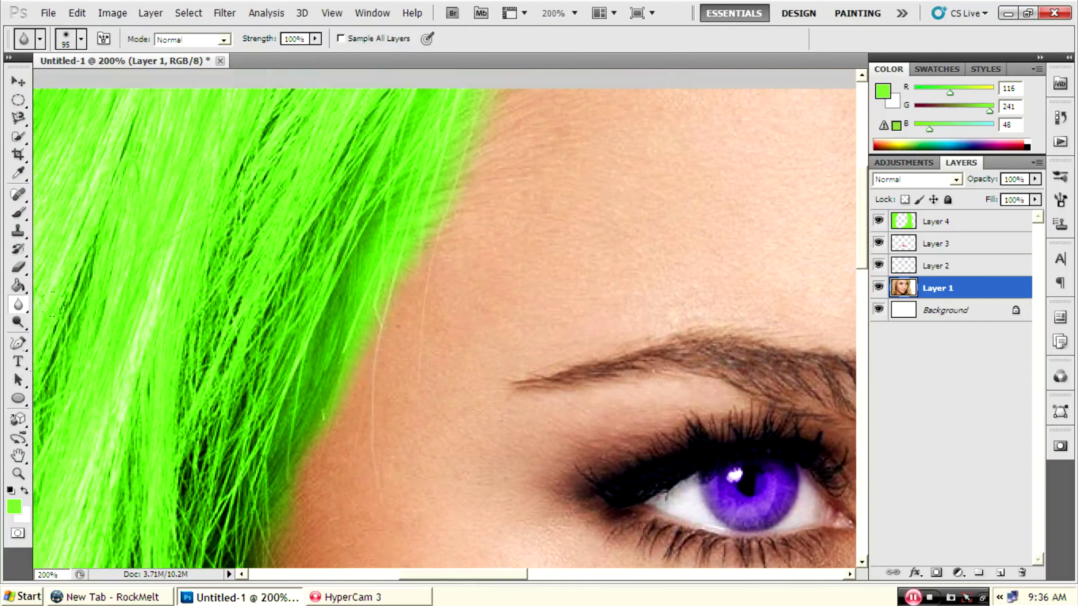
click(18, 473)
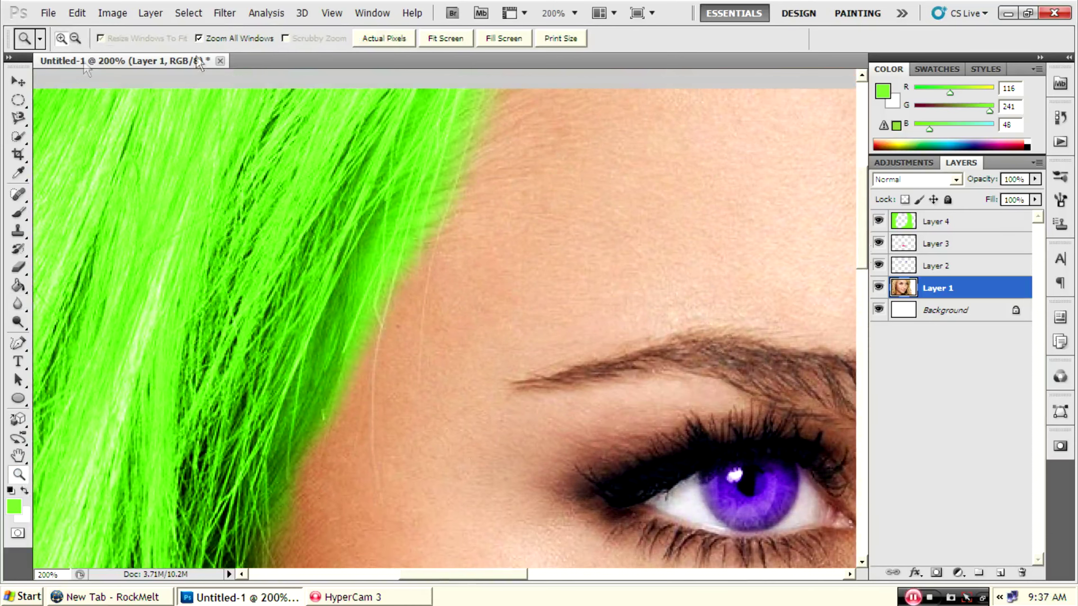
Step: Dodge the neck, jaw and eye area with a 370 px brush (Shadows, Exposure 30%)
alt+click(424, 272)
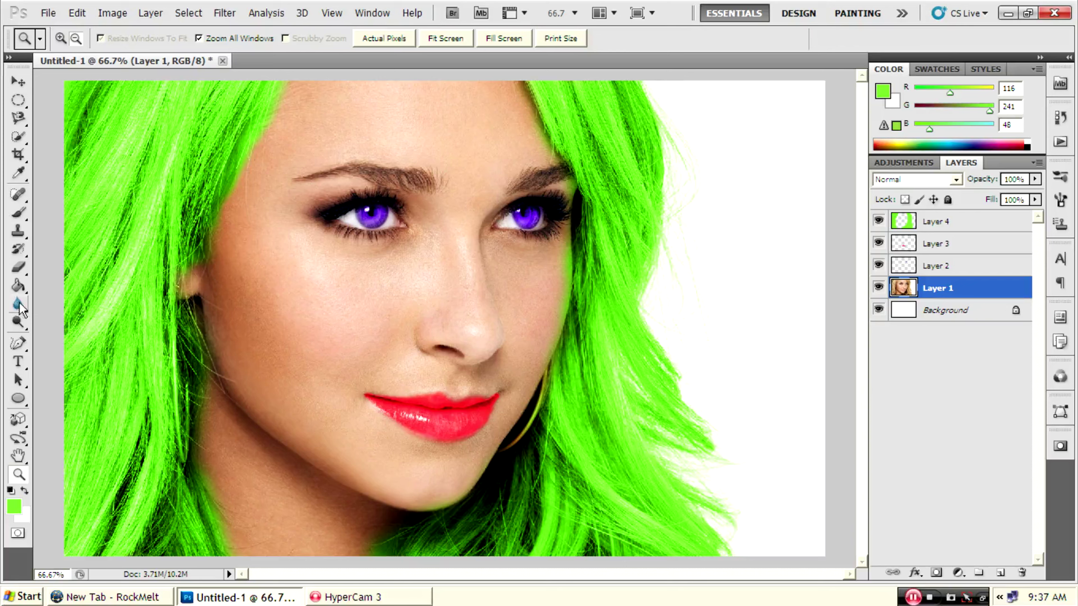
drag(18, 322, 62, 321)
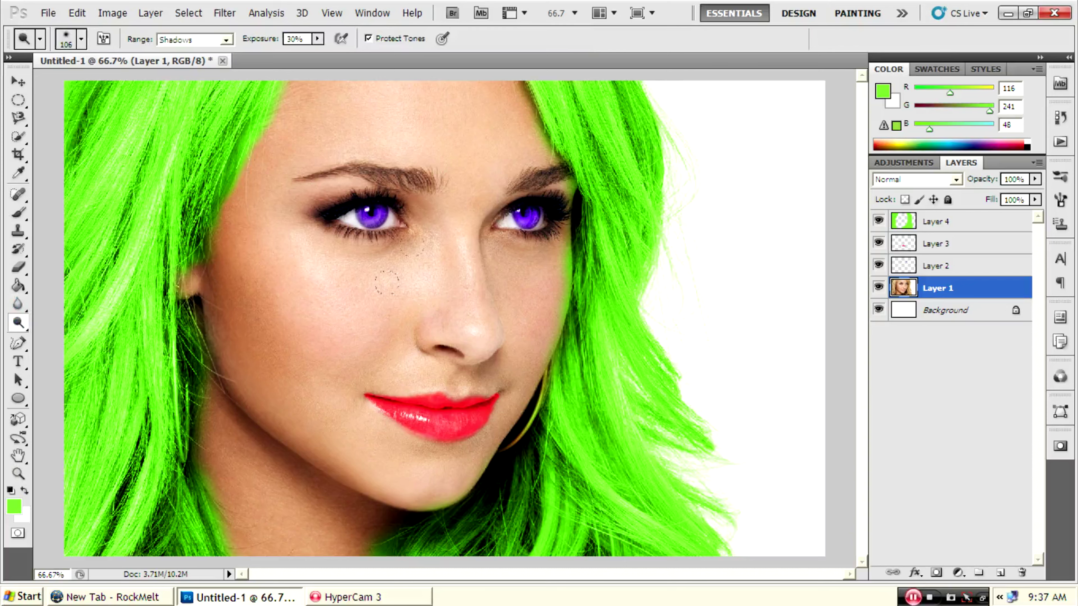
click(82, 39)
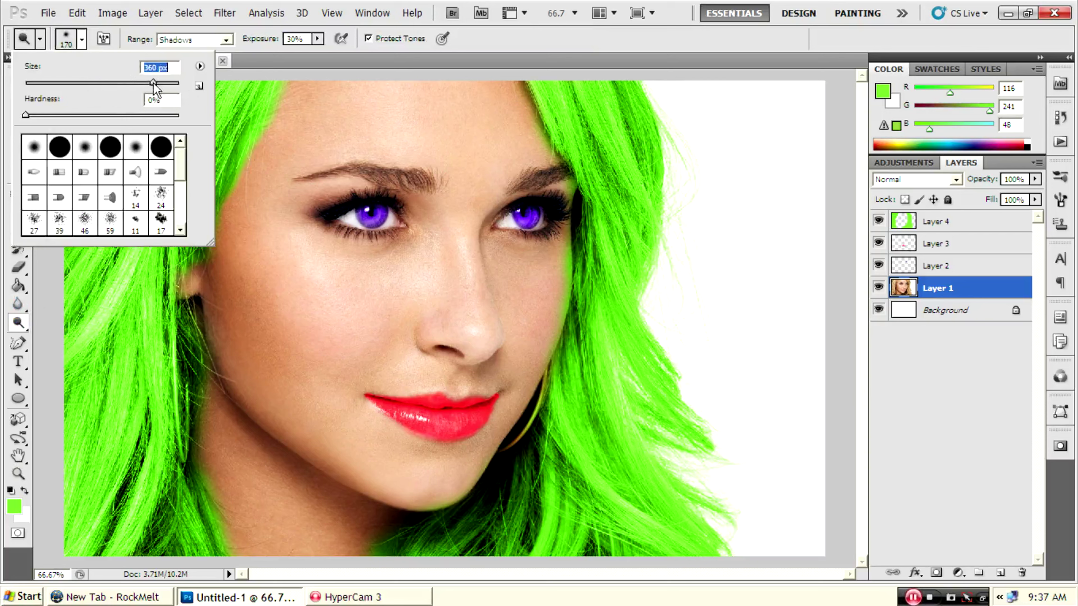
key(Return)
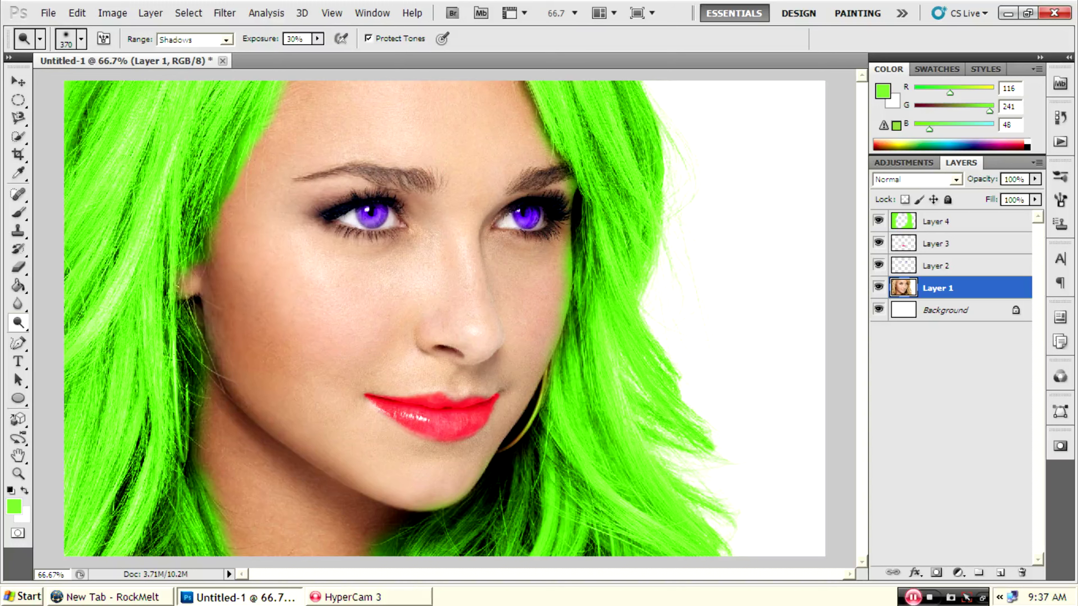
drag(232, 312, 151, 511)
drag(550, 179, 544, 228)
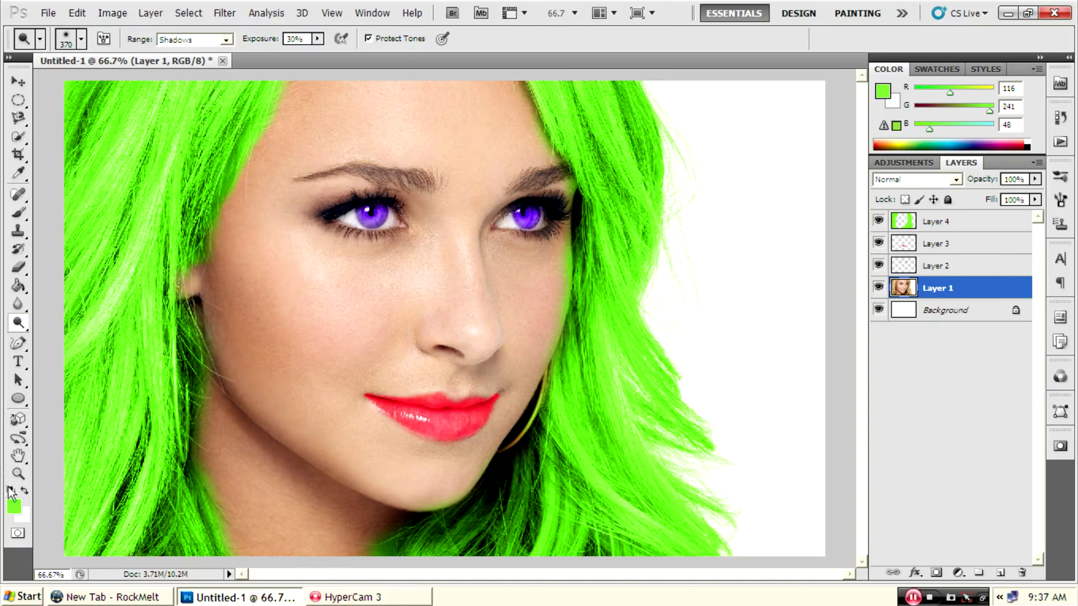
click(18, 473)
Step: Zoom back out so the whole face is visible
click(298, 102)
key(r)
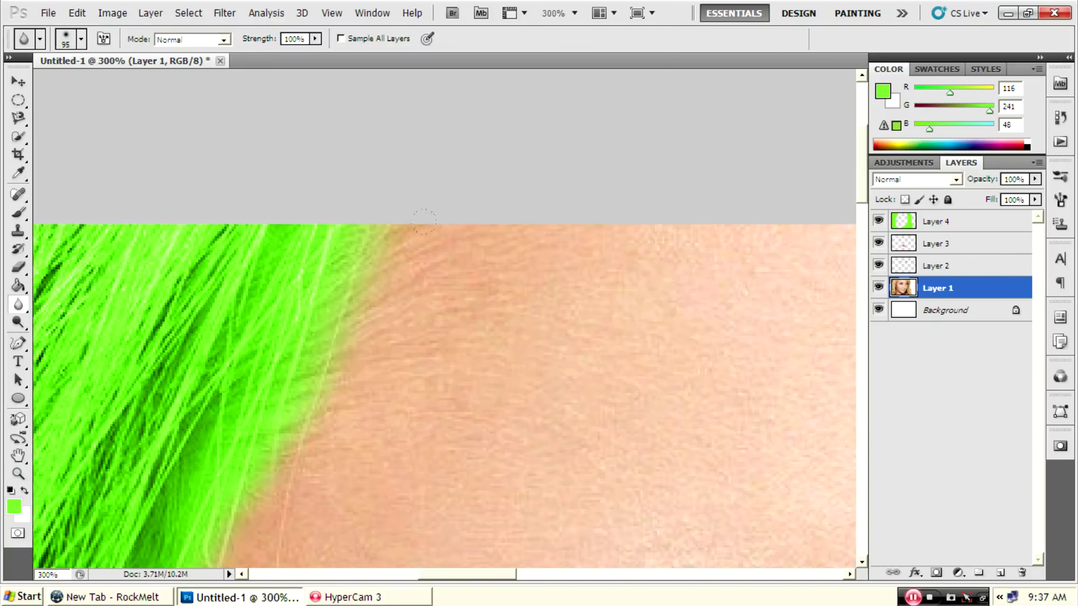
scroll(445, 317, down, 2)
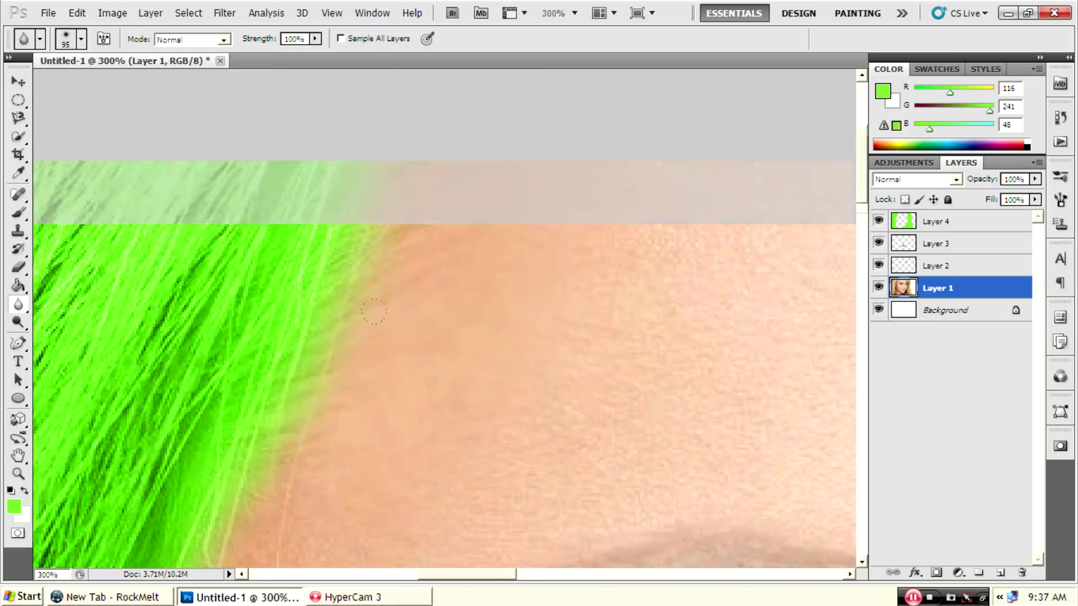
scroll(445, 317, down, 3)
scroll(445, 318, down, 1)
scroll(173, 456, down, 3)
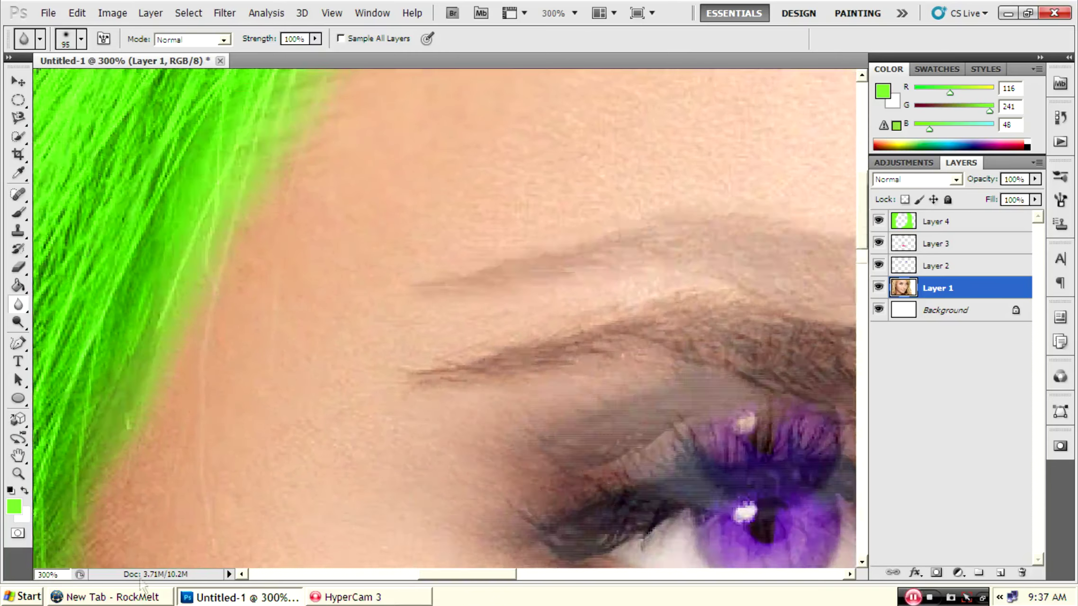
scroll(173, 456, down, 2)
click(18, 473)
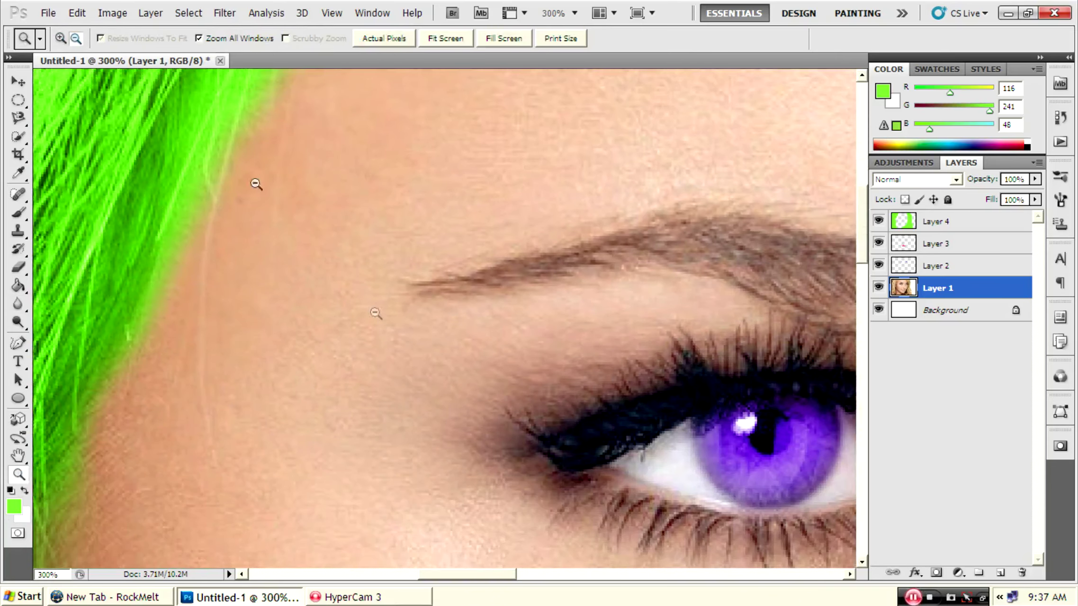
alt+click(381, 314)
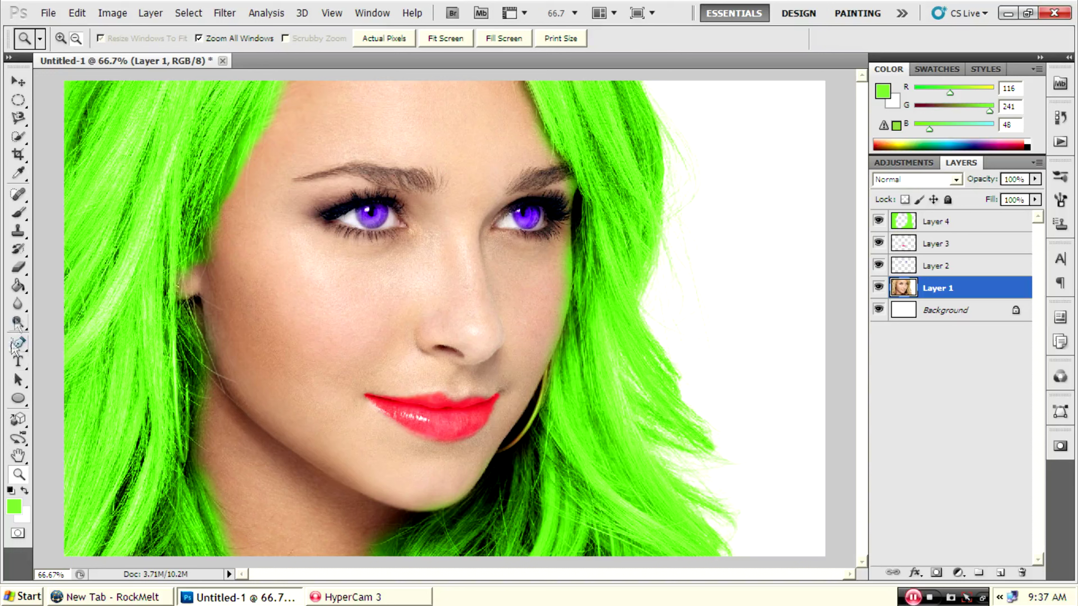
Step: Make Layer 4 active and zoom in on the nose to 500%
click(18, 267)
key(alt+shift+])
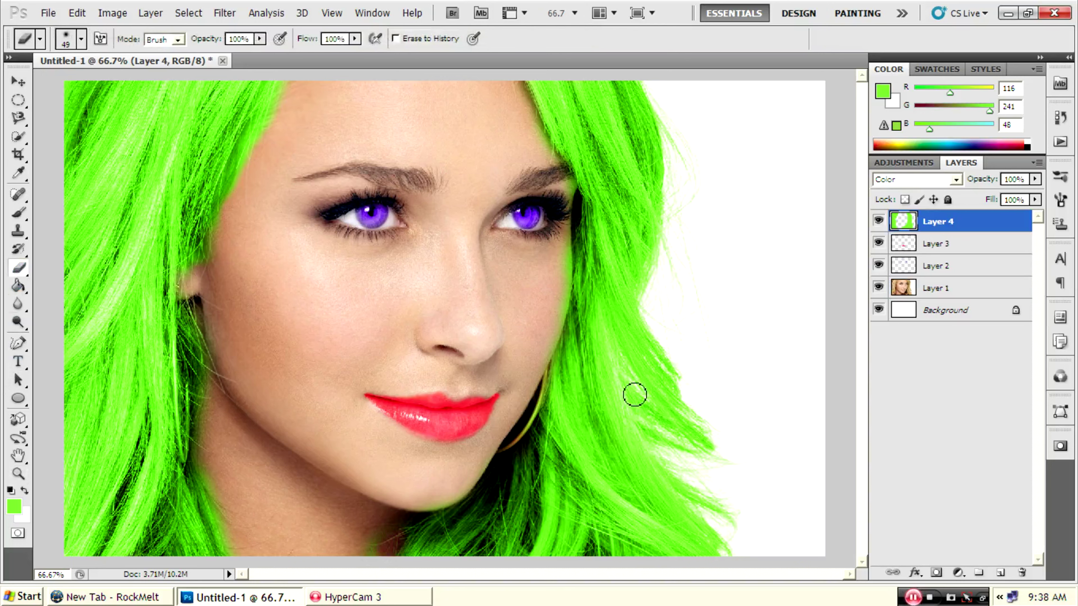
click(18, 473)
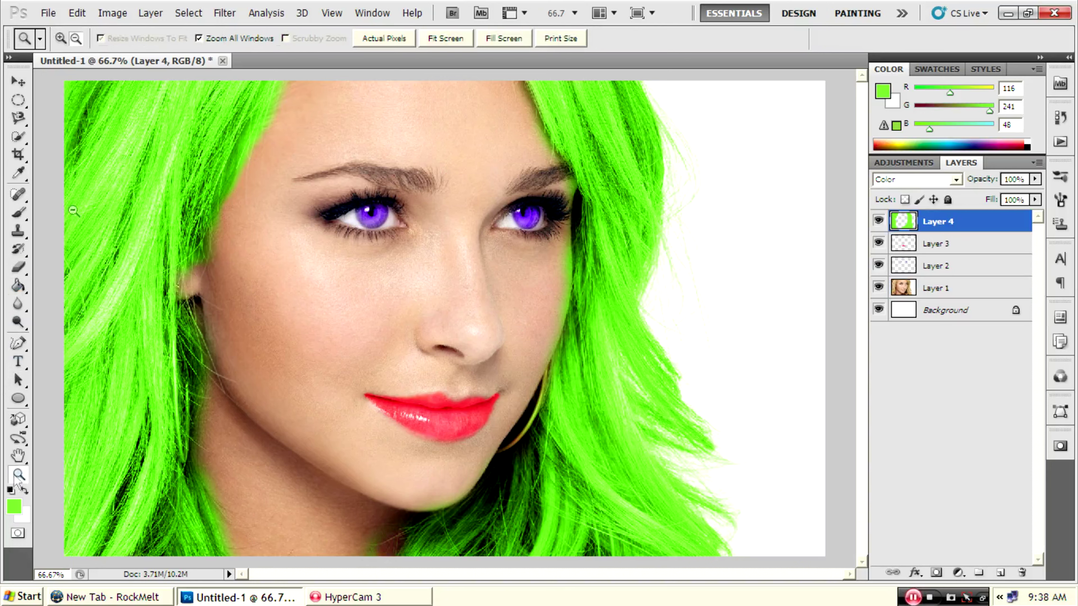
click(449, 345)
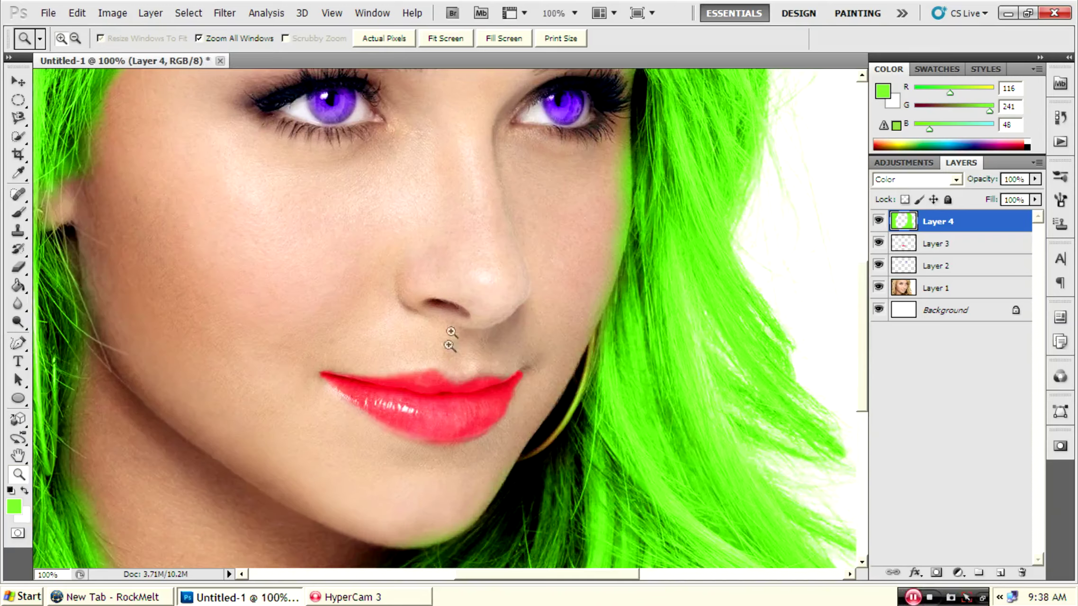
click(378, 277)
click(325, 284)
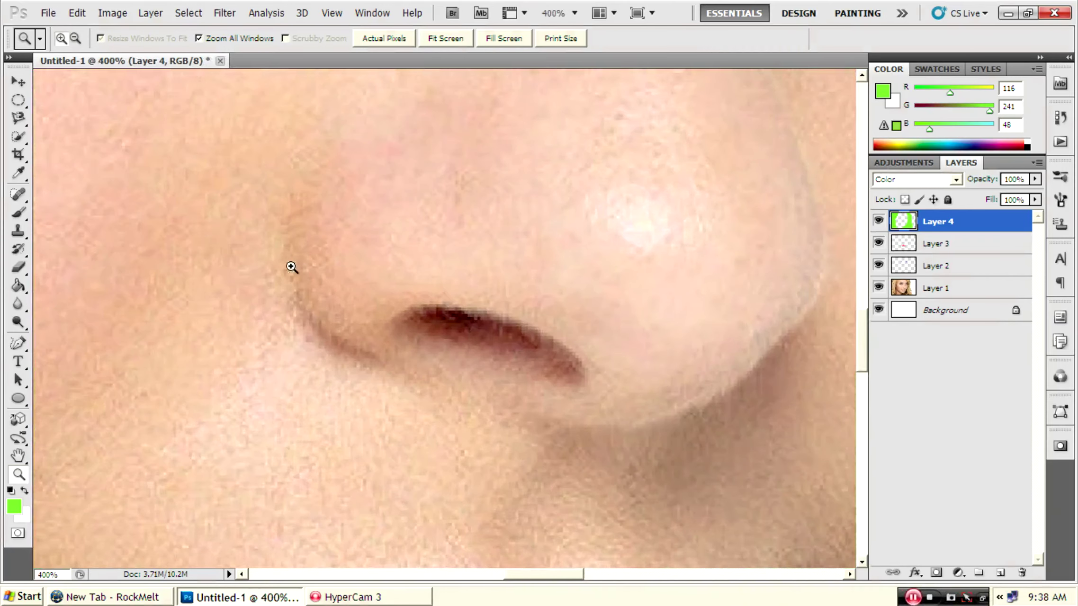
click(291, 266)
click(18, 304)
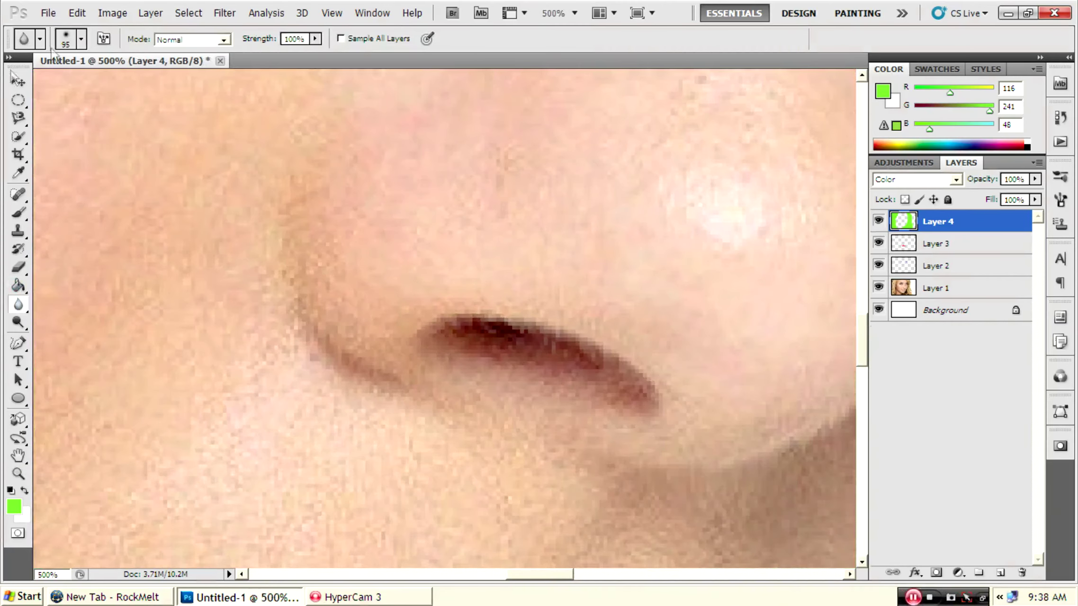
Step: Set the Blur brush to 65 px and smooth the skin beside the nostril
click(81, 39)
drag(96, 83, 74, 83)
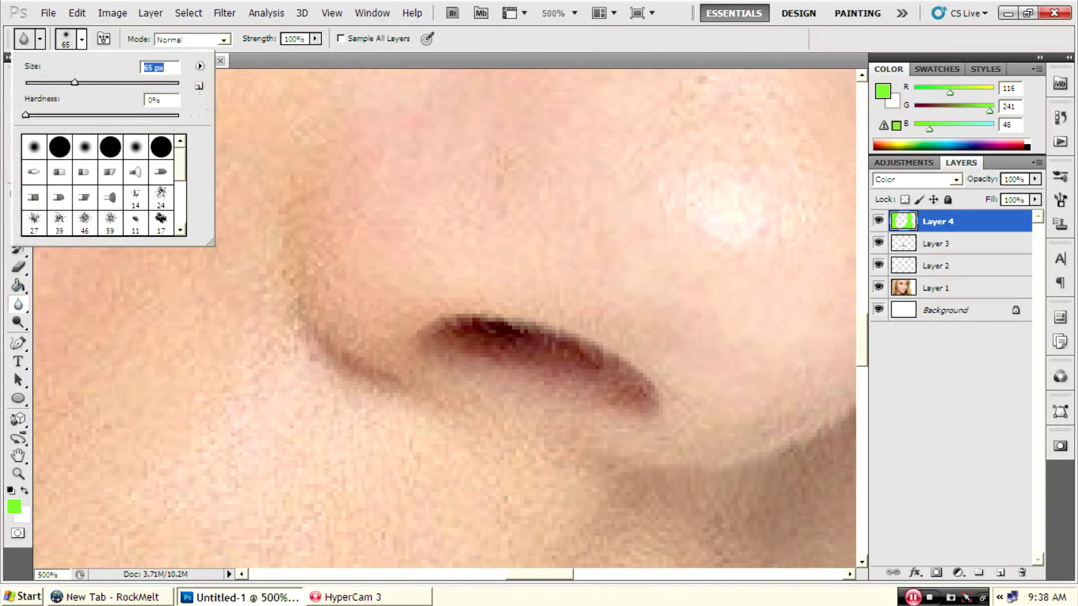
key(Return)
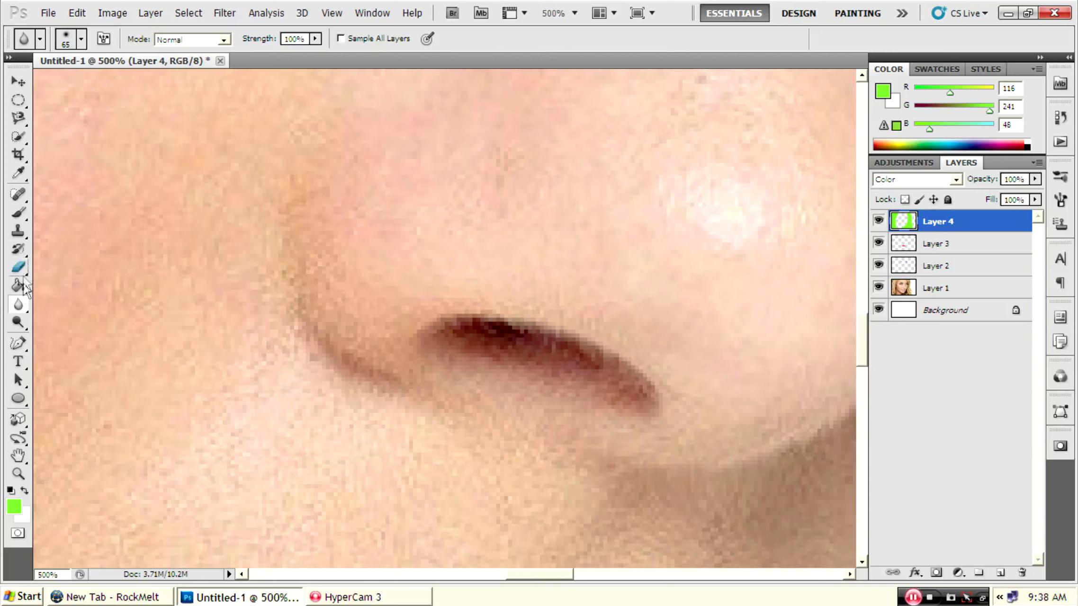
click(18, 194)
click(94, 191)
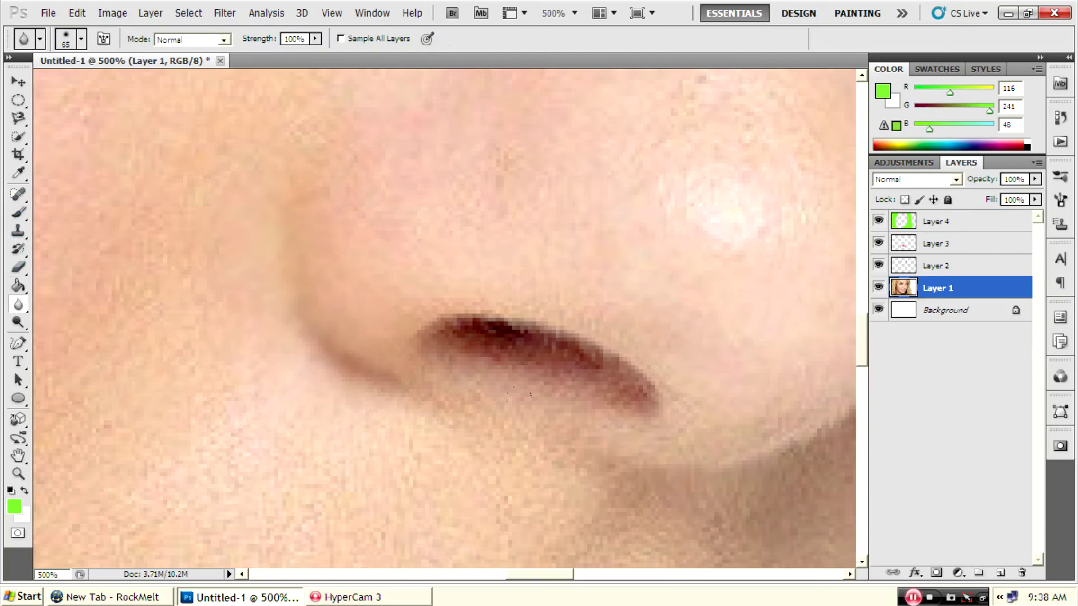
drag(549, 572, 601, 572)
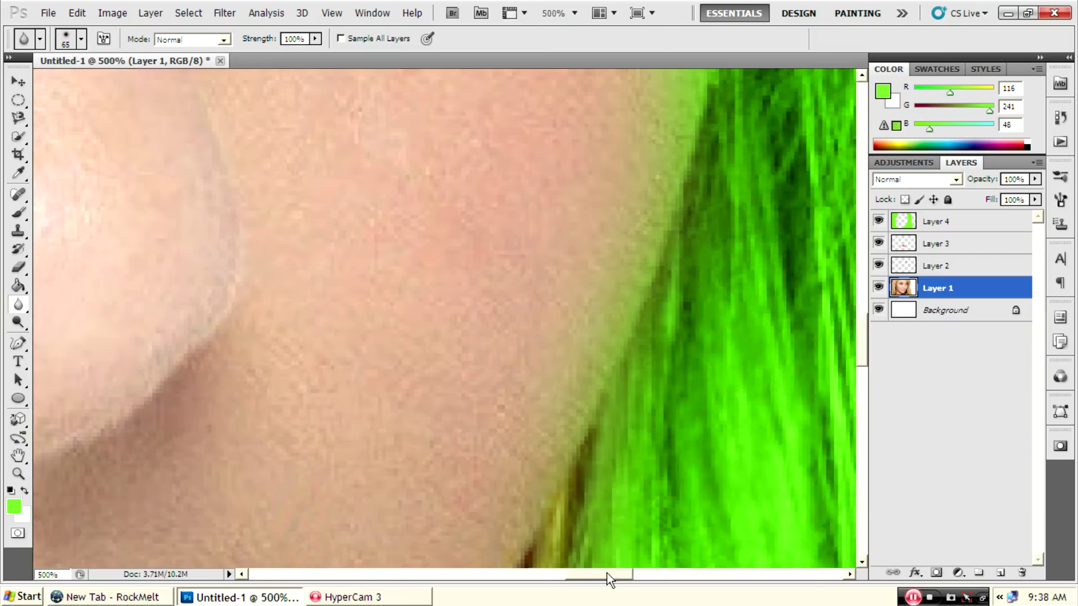
scroll(624, 287, up, 2)
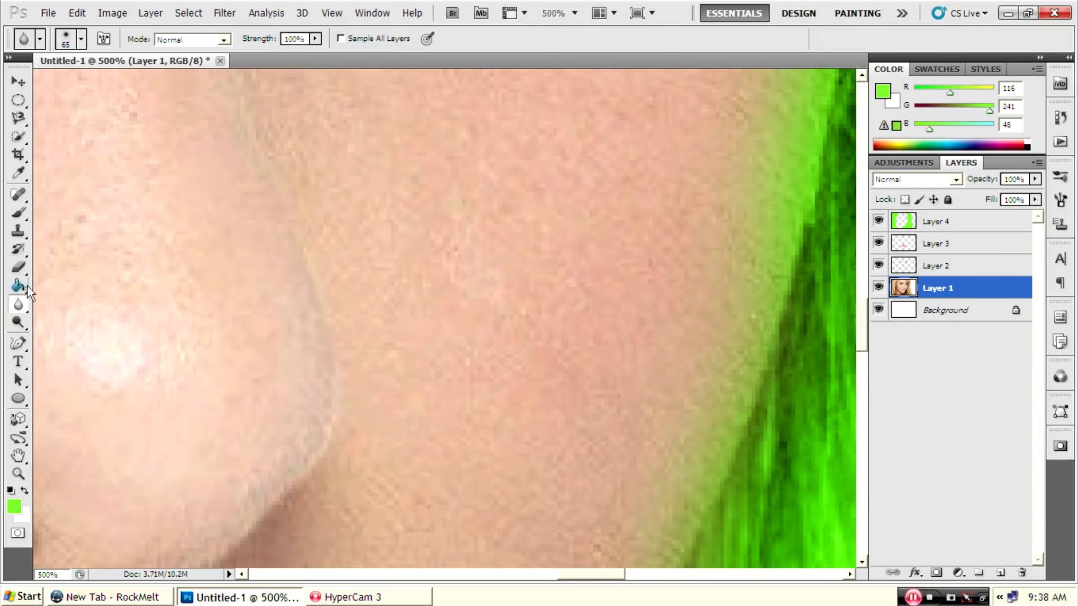
Step: Erase the green tint from the cheek edge on Layer 4
click(19, 268)
click(922, 226)
drag(796, 128, 789, 199)
scroll(561, 375, down, 2)
Step: Erase the green spill from the skin along the hair edge beside the cheek
scroll(521, 364, down, 1)
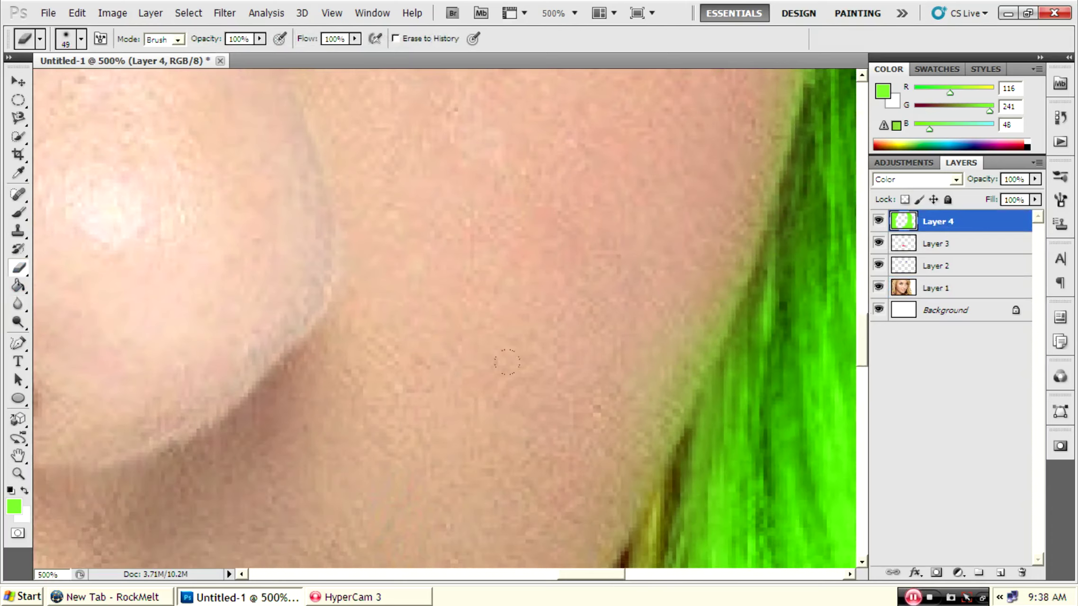
scroll(542, 485, up, 2)
scroll(663, 427, up, 1)
scroll(615, 521, up, 2)
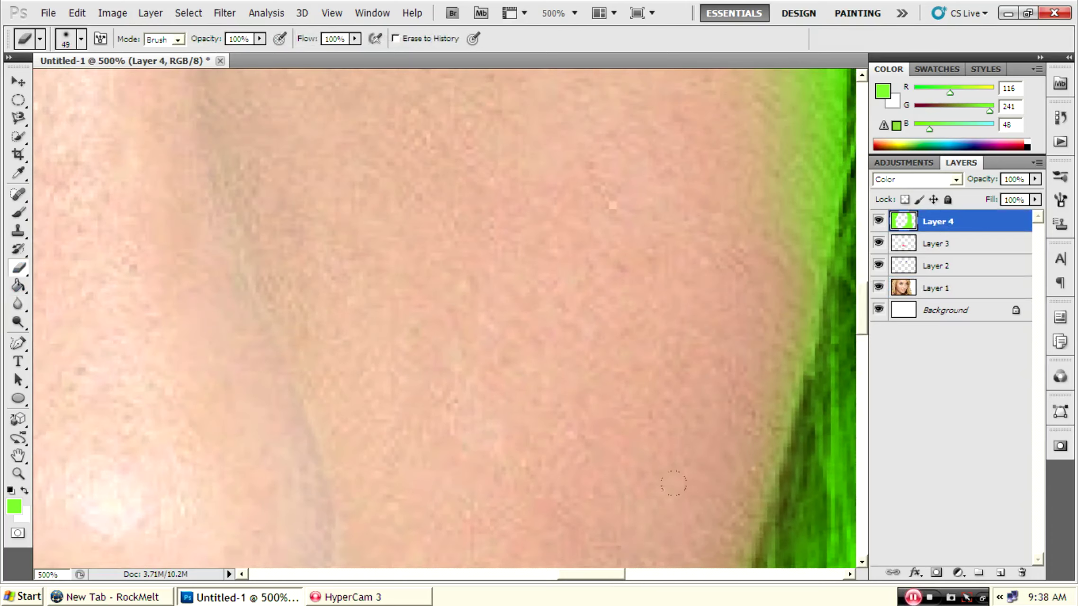
drag(611, 579, 637, 578)
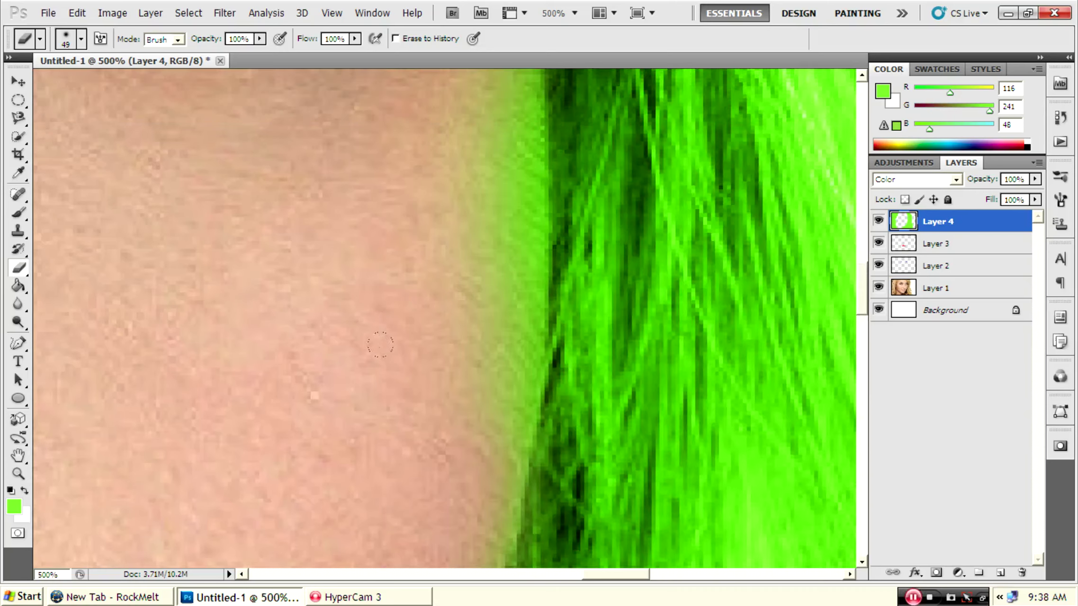
drag(519, 388, 509, 137)
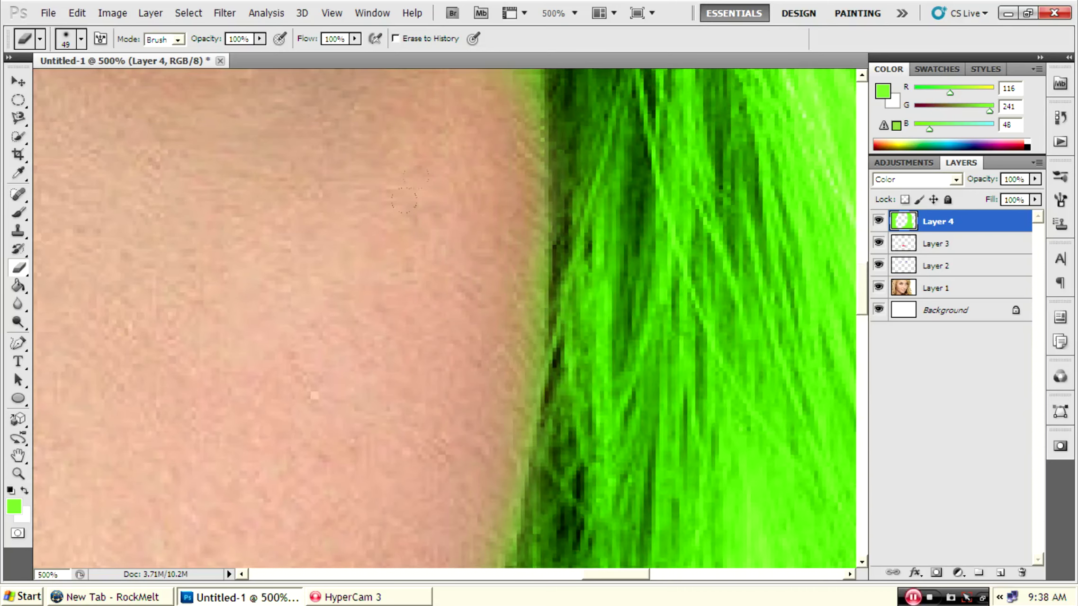
Step: Scroll the view up past the eye and brow
scroll(445, 317, up, 1)
scroll(445, 318, up, 2)
scroll(445, 318, up, 1)
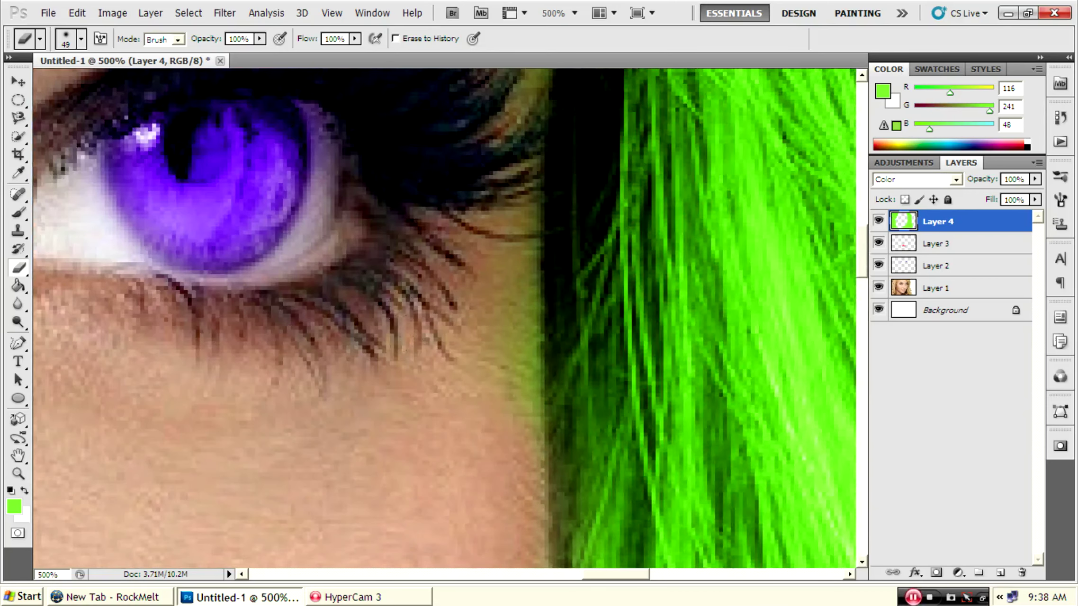
scroll(420, 369, up, 2)
scroll(419, 369, up, 2)
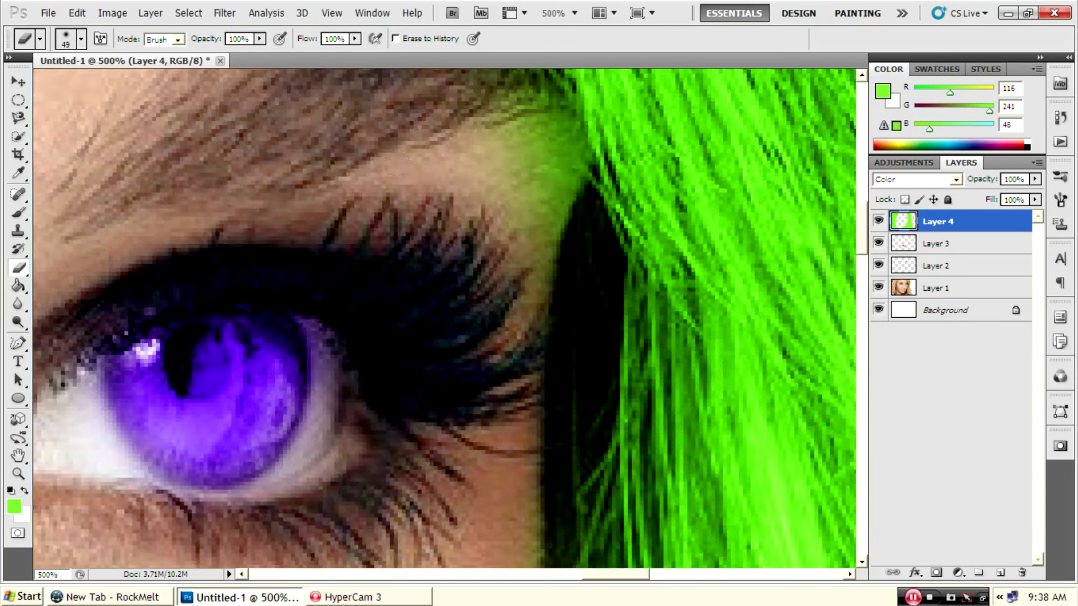
scroll(450, 317, up, 1)
scroll(450, 317, up, 2)
scroll(449, 318, up, 3)
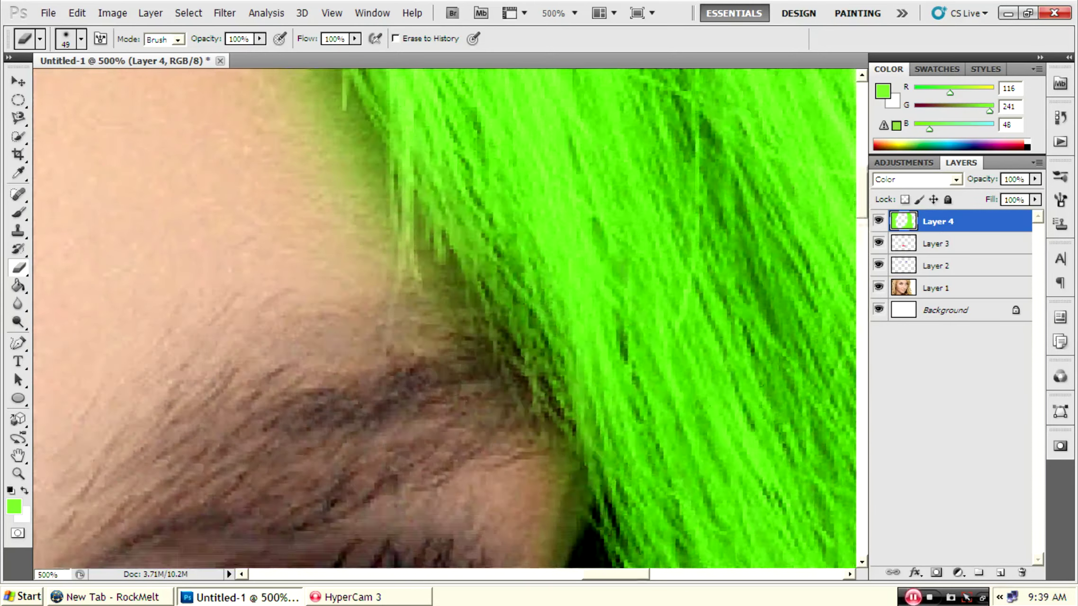
scroll(194, 238, up, 2)
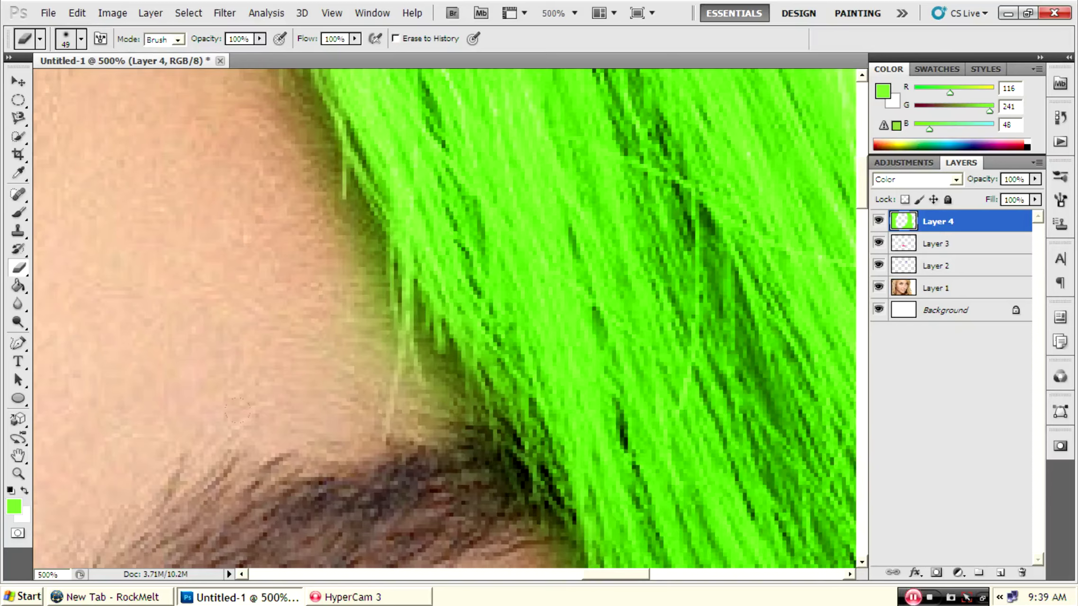
scroll(620, 402, up, 2)
scroll(402, 331, up, 2)
scroll(182, 253, up, 2)
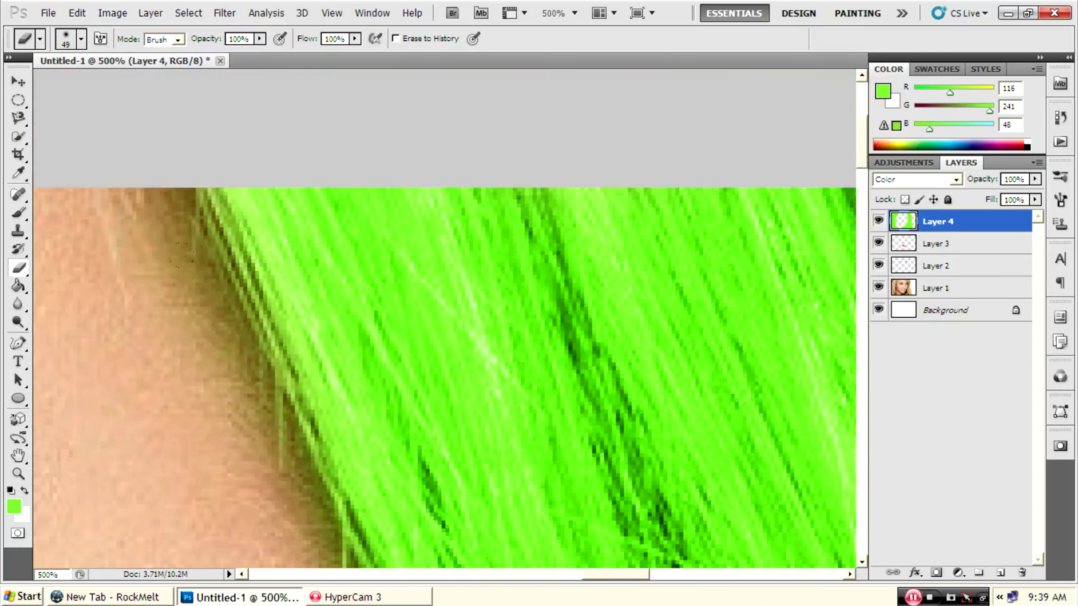
click(18, 474)
Step: Zoom out to 50% to see the whole retouched portrait
click(76, 38)
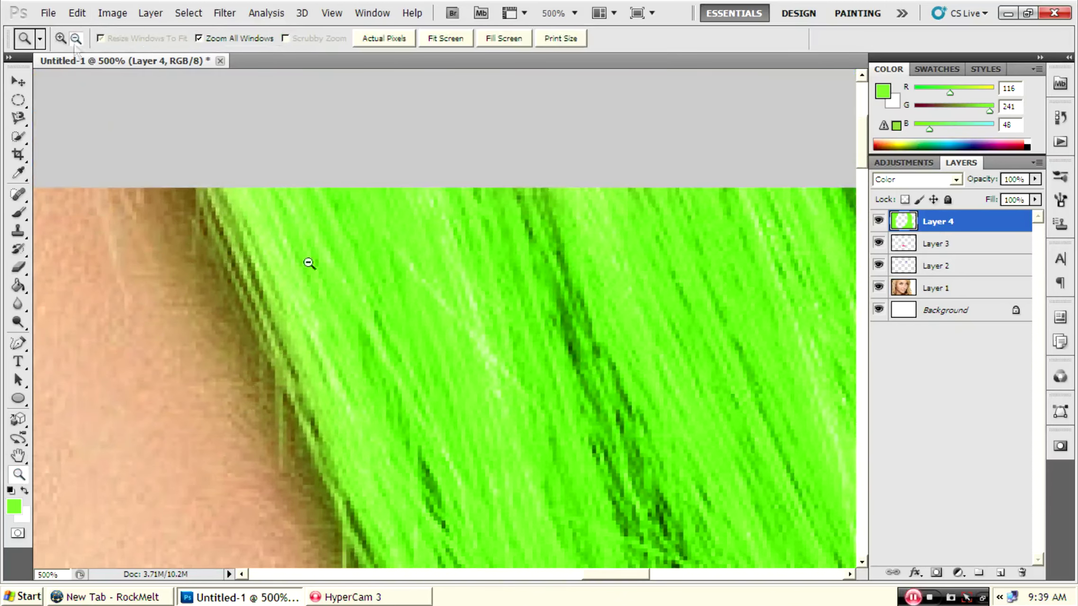
click(430, 310)
click(457, 341)
click(457, 385)
click(493, 377)
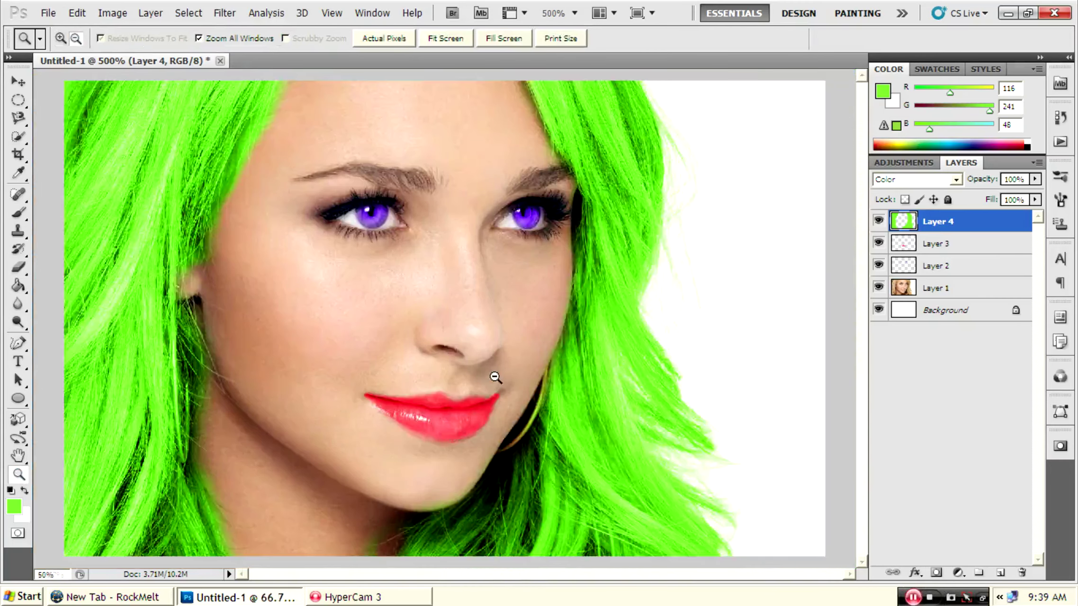
click(607, 437)
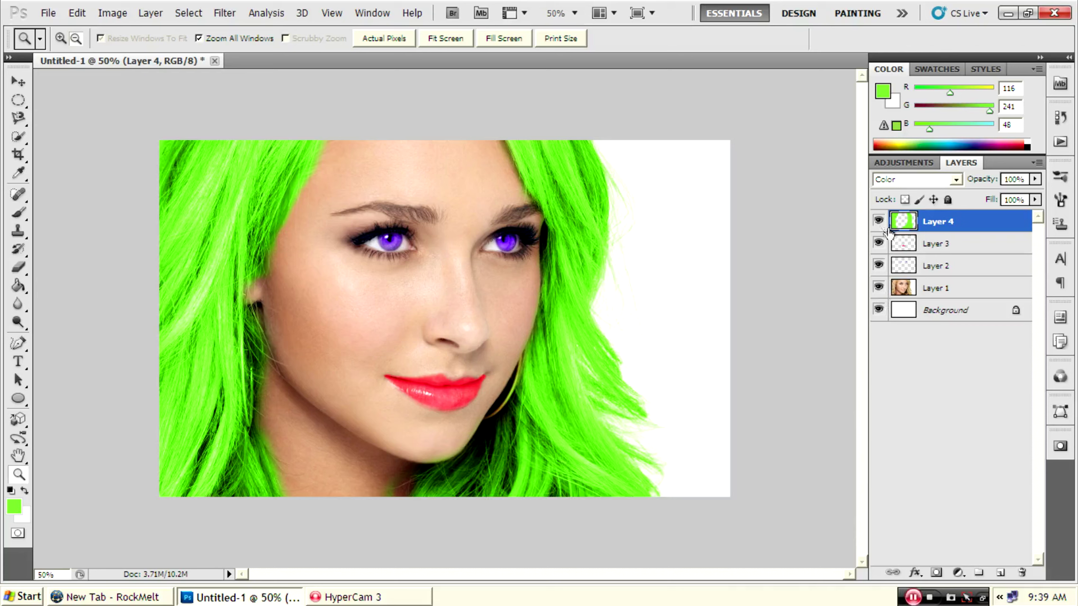
Step: Hide Layers 4 and 3 to compare, then show both colour layers again
drag(879, 220, 882, 277)
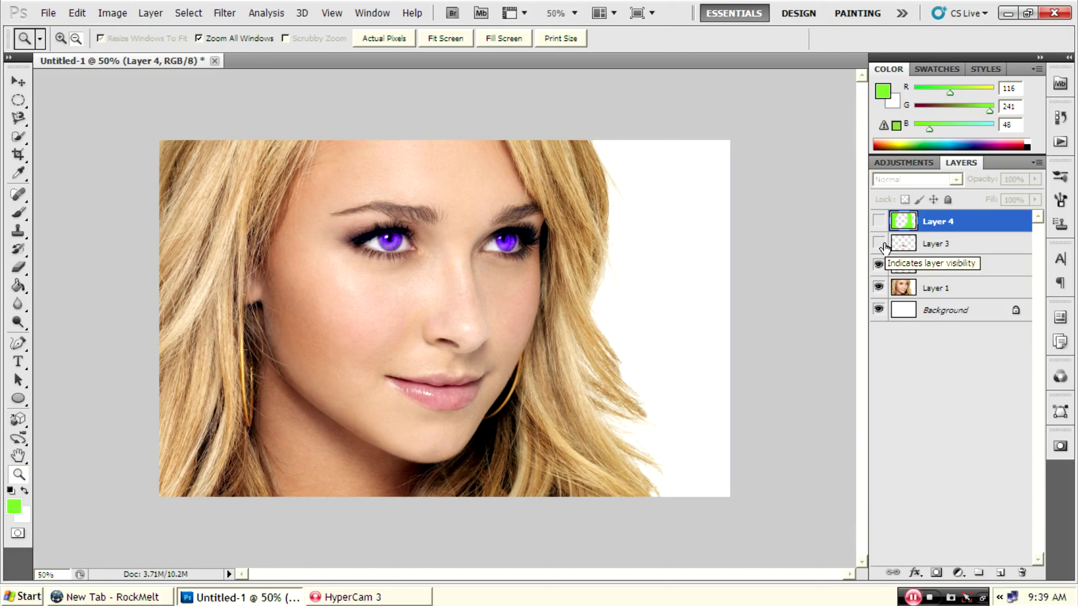
click(881, 244)
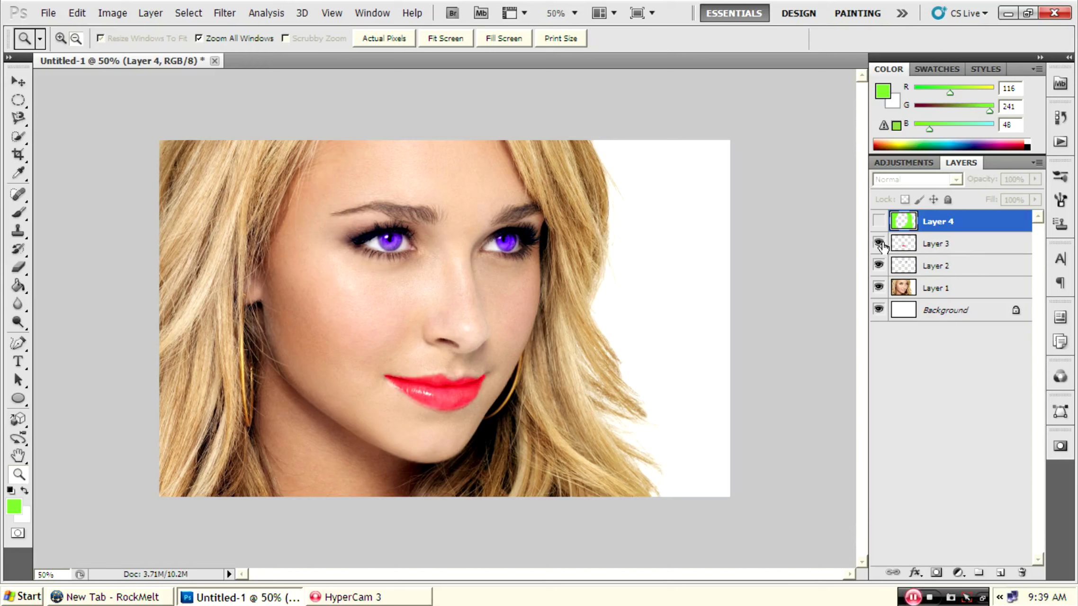
click(879, 222)
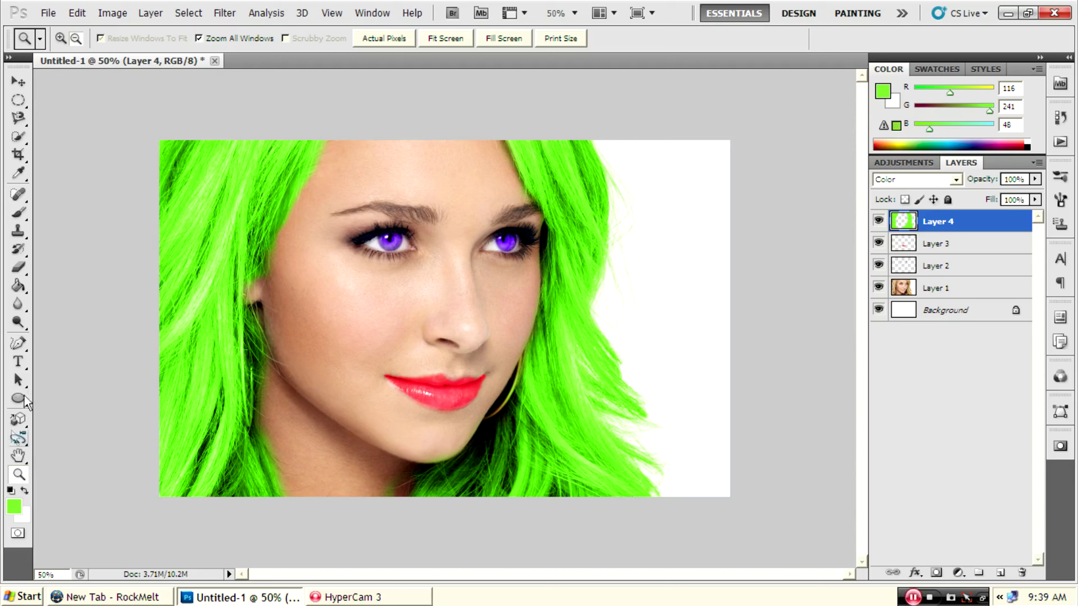
click(18, 267)
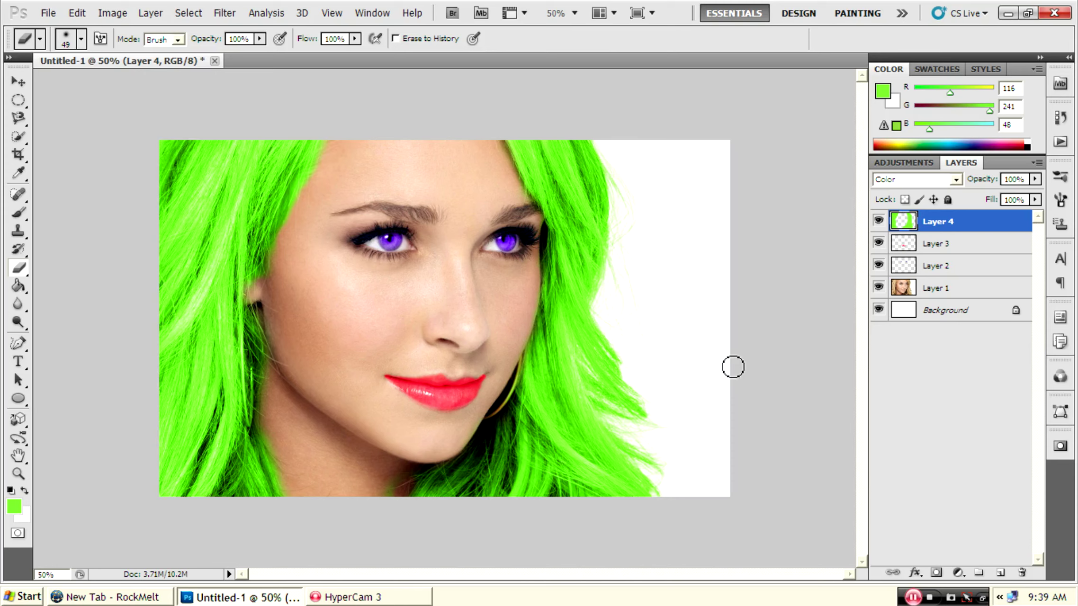
click(366, 598)
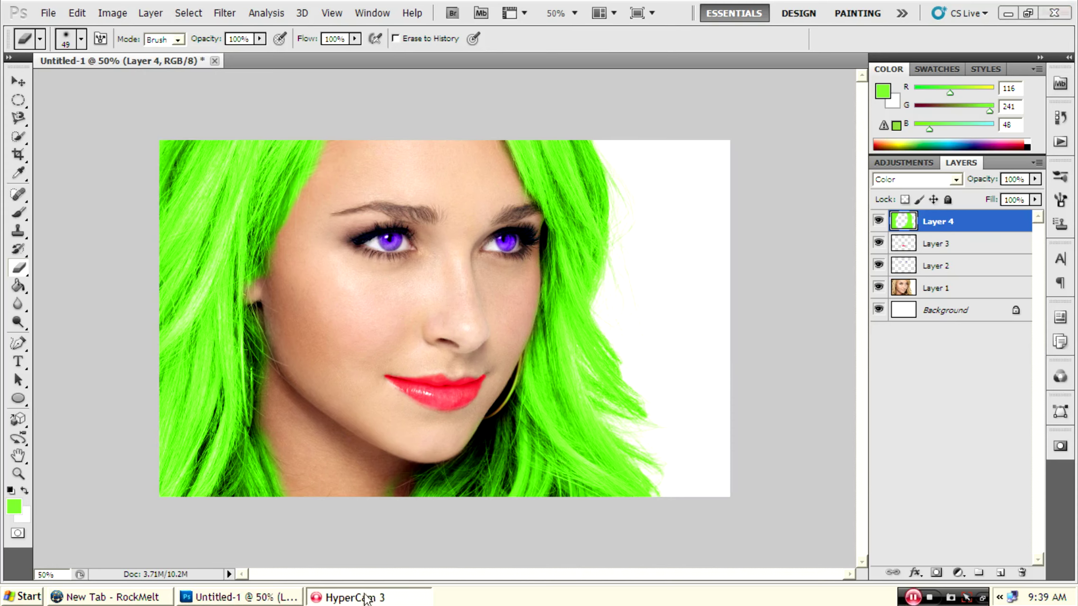